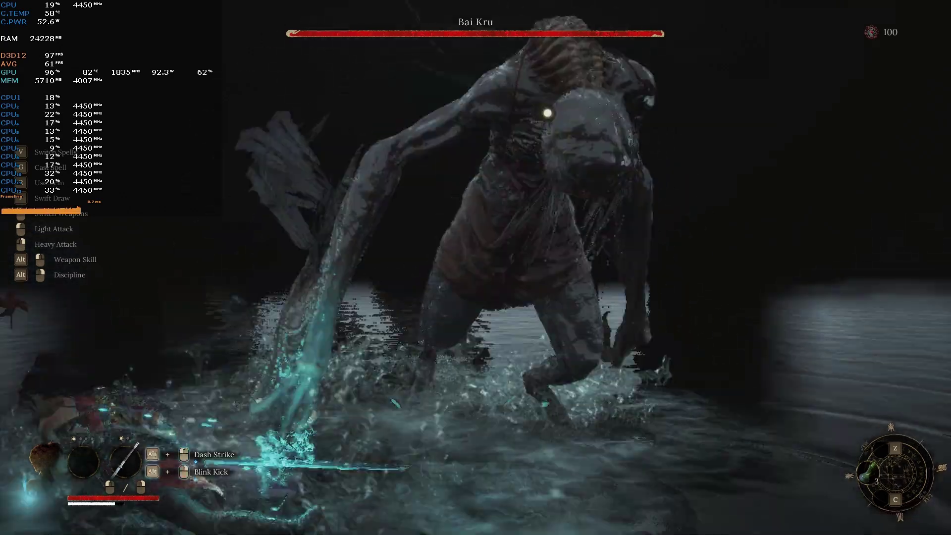
Fight Bai Kru: dodge the lunge, land two strikes, and heal with a consumable.
key("space")
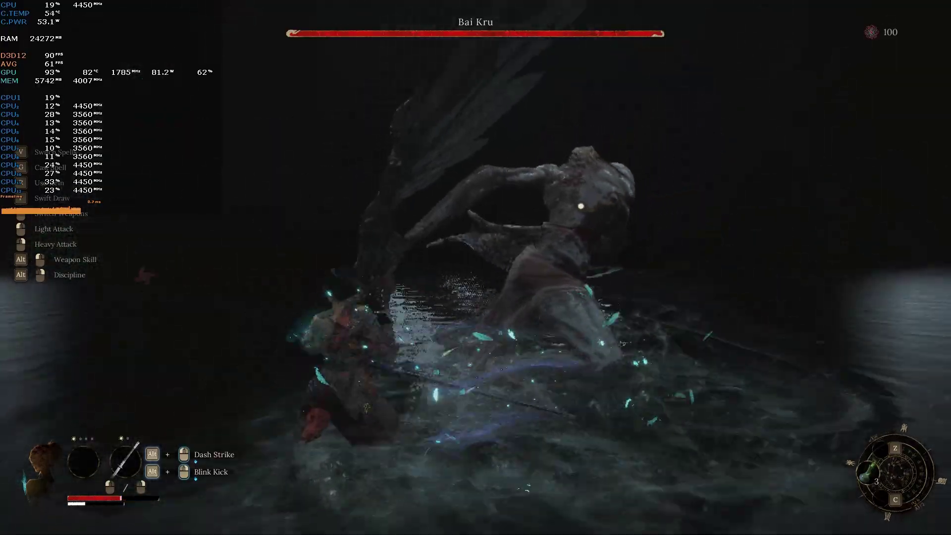
left_click(476, 268)
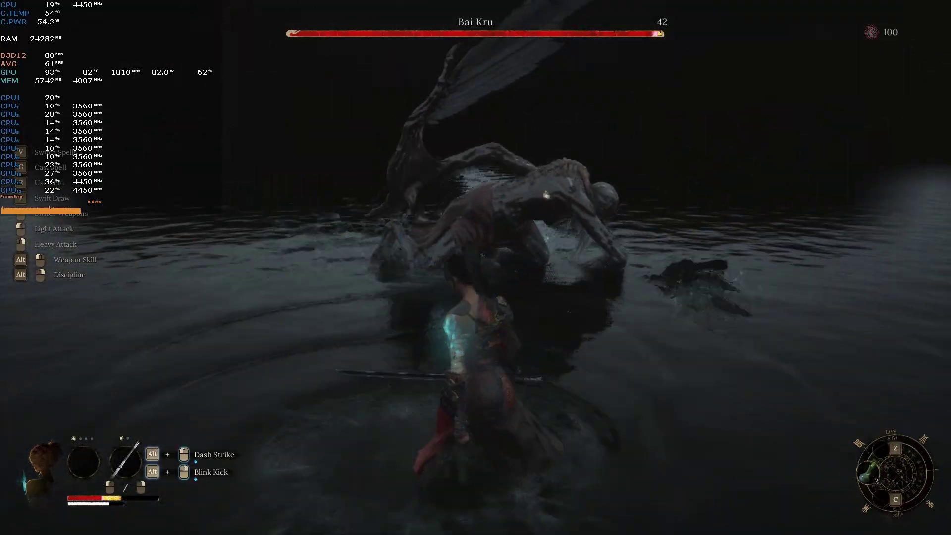
left_click(476, 268)
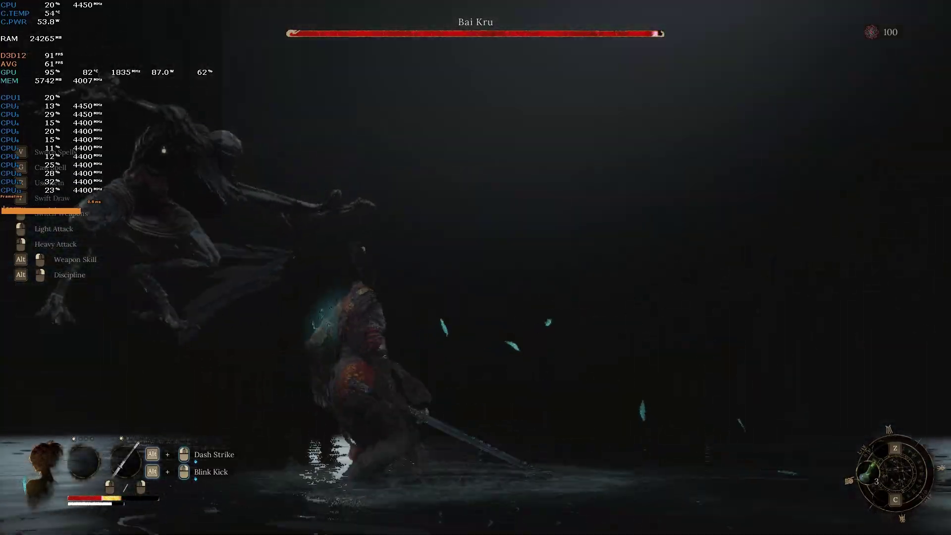
key("r")
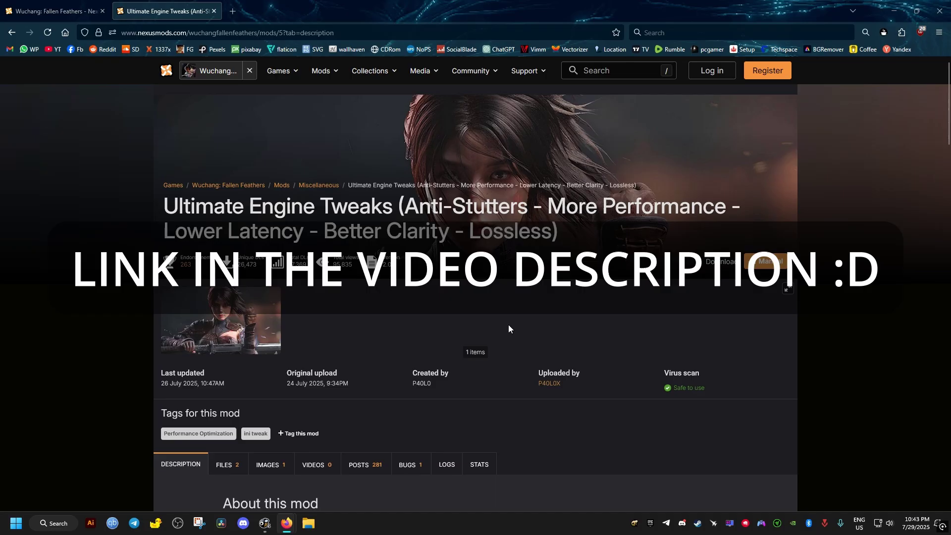
scroll(680, 287, "down", 1)
scroll(680, 286, "down", 3)
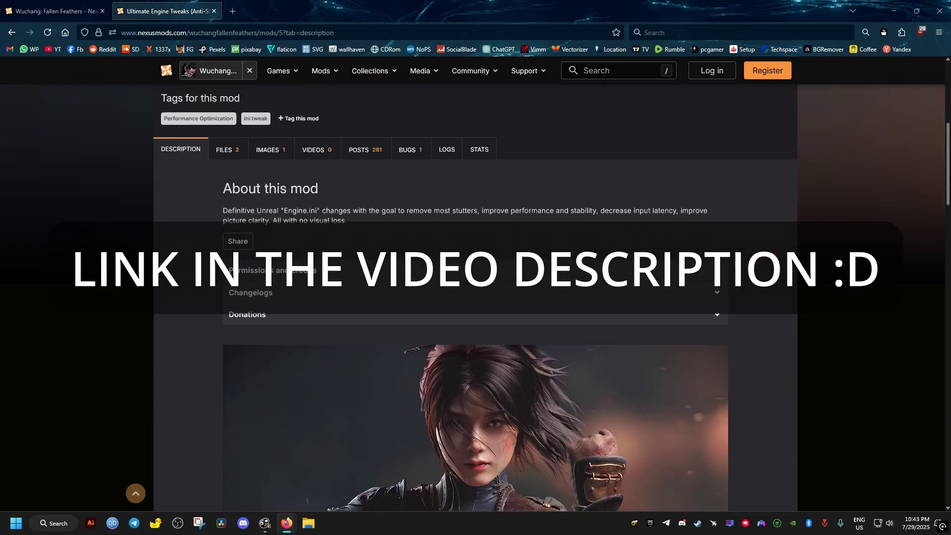
scroll(680, 287, "down", 2)
scroll(680, 286, "down", 3)
scroll(680, 286, "down", 3)
scroll(948, 321, "down", 2)
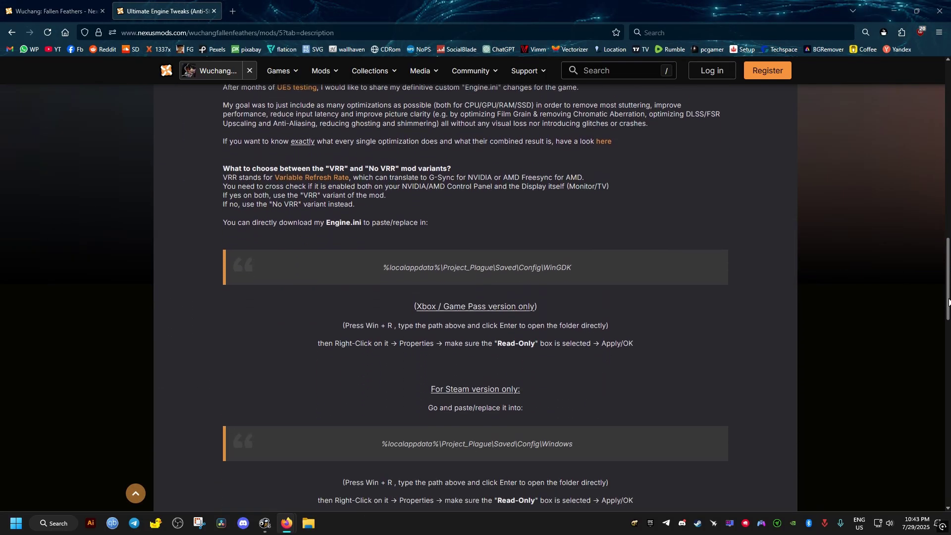
scroll(948, 321, "down", 2)
scroll(947, 321, "down", 2)
scroll(948, 321, "down", 1)
scroll(948, 322, "down", 2)
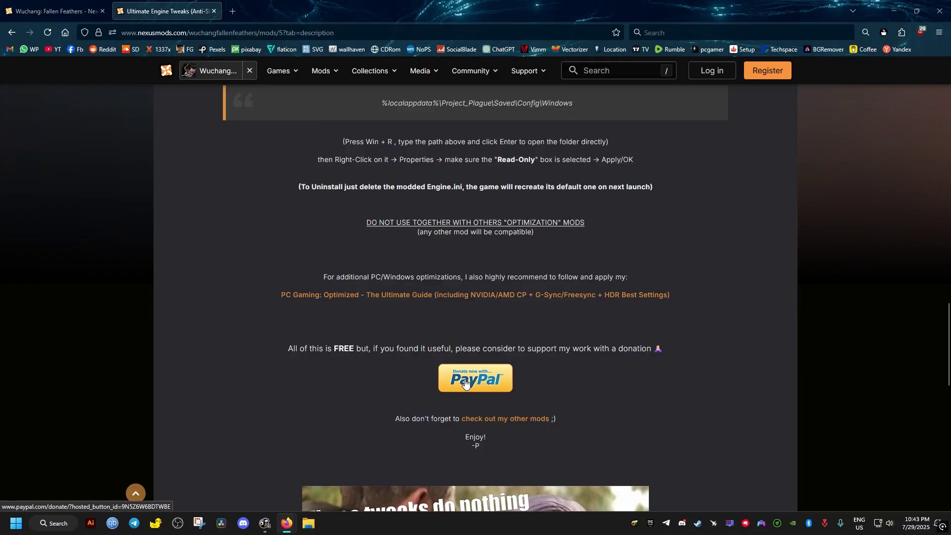
left_click_drag(948, 342, 948, 160)
scroll(475, 298, "up", 4)
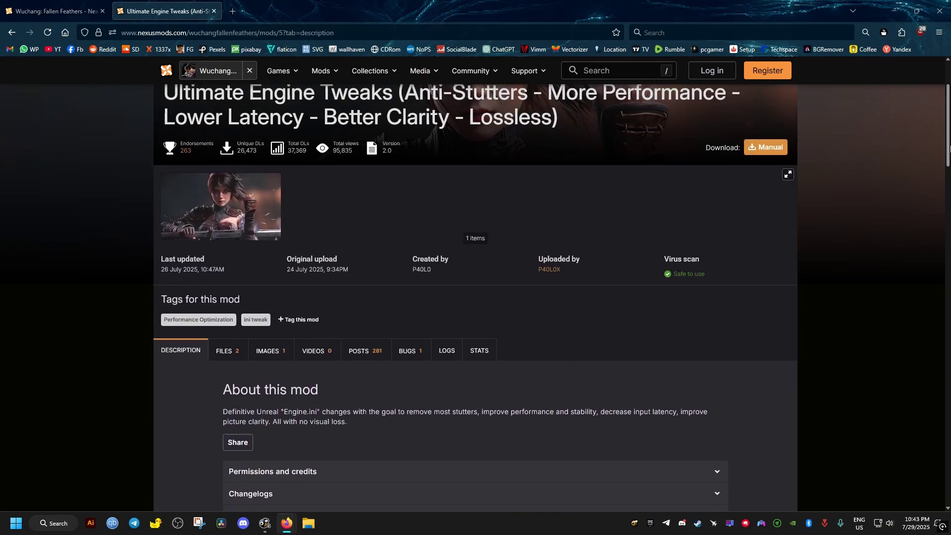
Download the VRR Engine.ini zip from the FILES tab with Slow download and show it in Downloads.
left_click(227, 356)
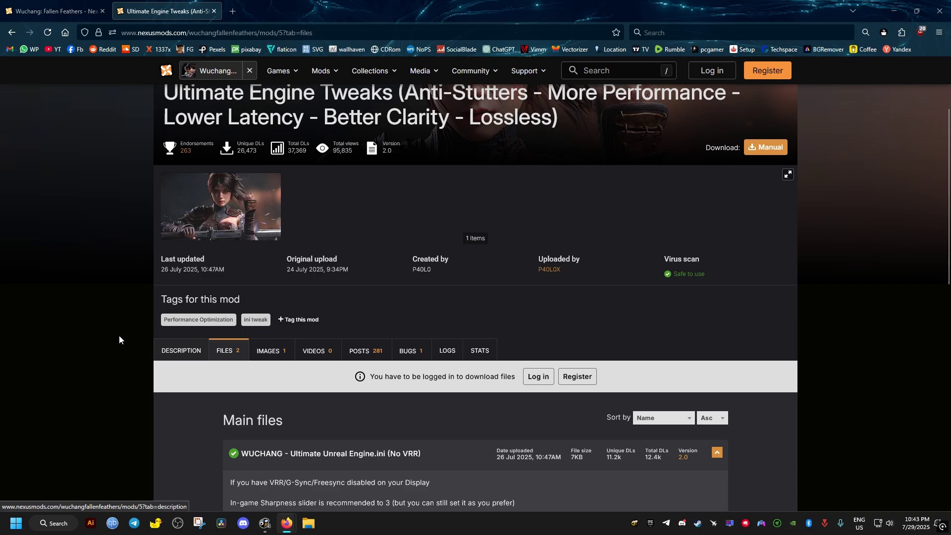
scroll(105, 323, "down", 3)
scroll(104, 323, "down", 1)
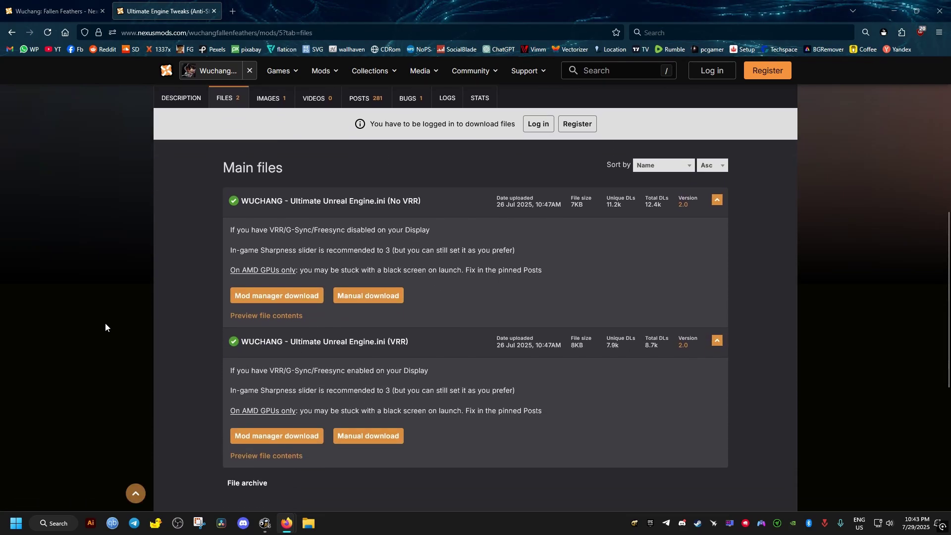
left_click(383, 439)
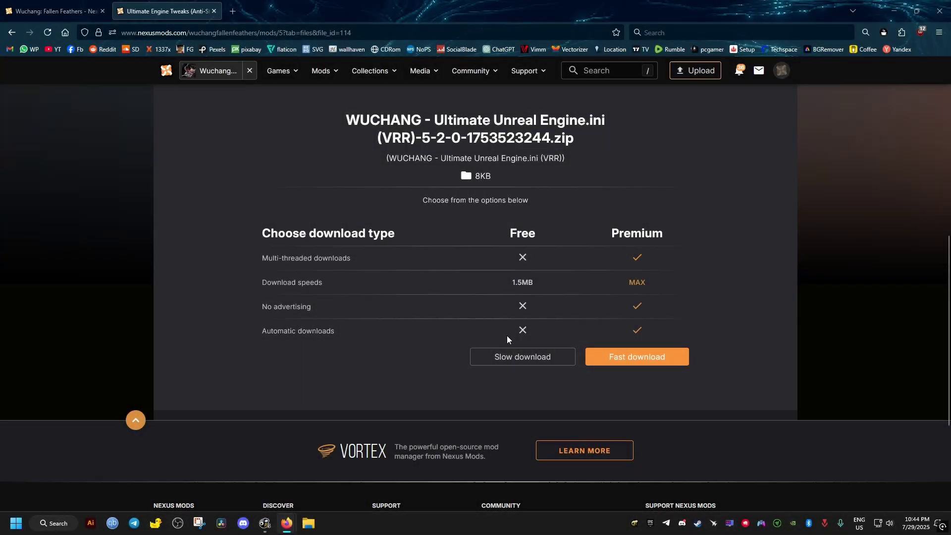
left_click(522, 357)
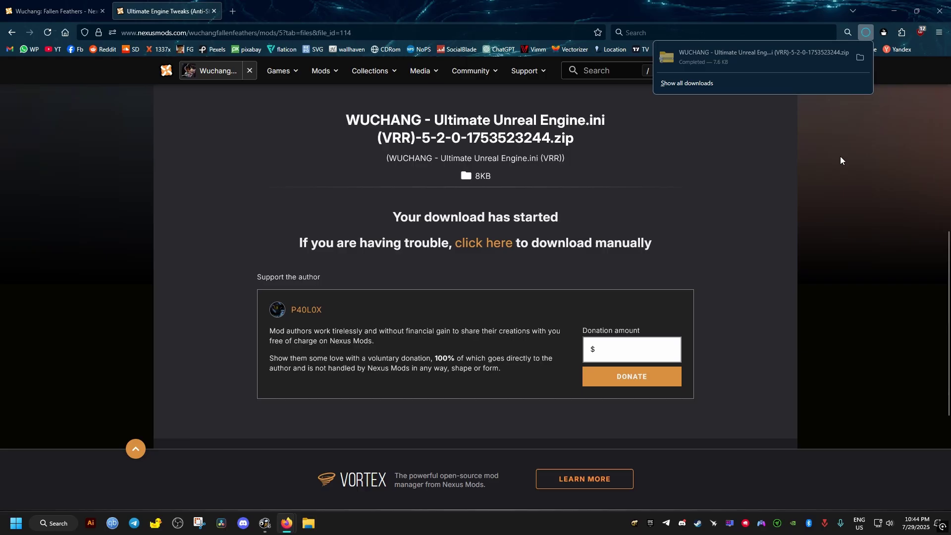
left_click(860, 60)
left_click(884, 16)
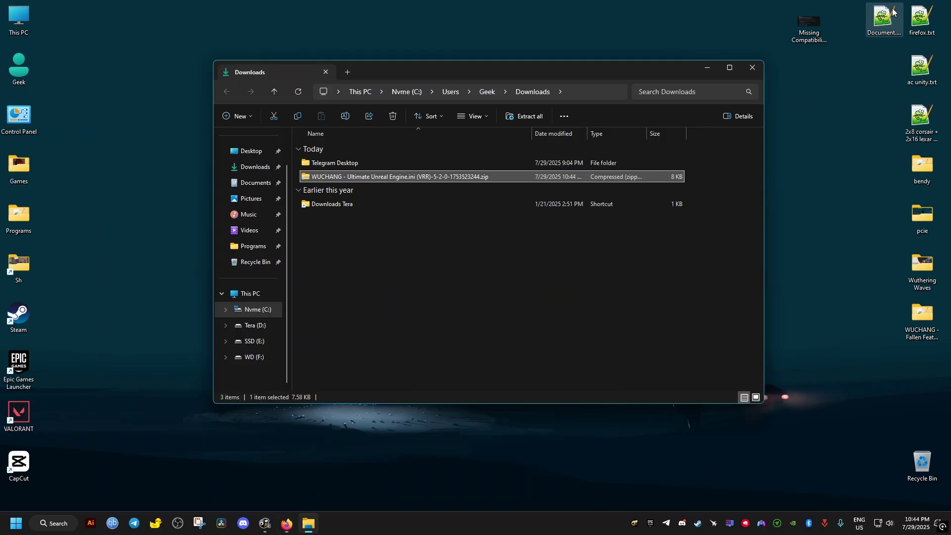
Open the downloaded zip, select Engine.ini inside it, and move the window aside.
double_click(375, 176)
left_click(337, 151)
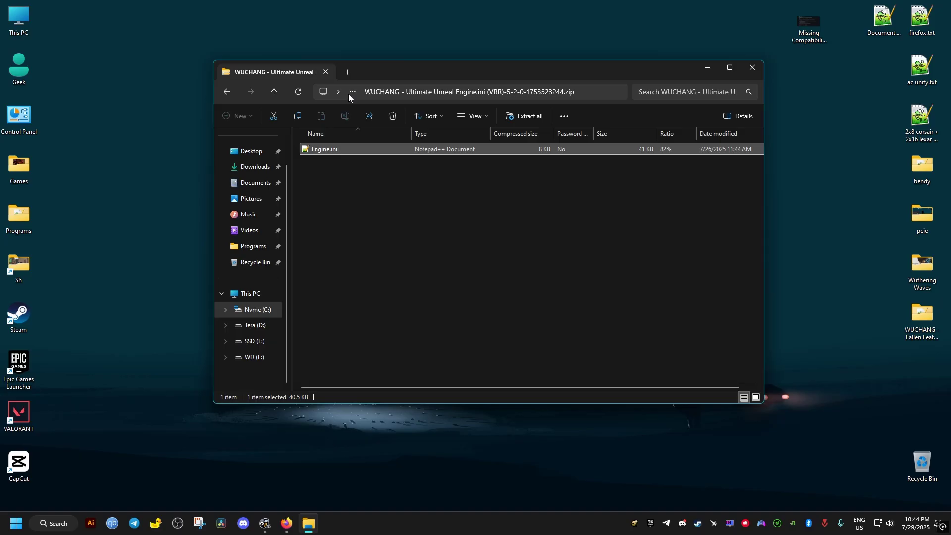
left_click_drag(393, 72, 528, 103)
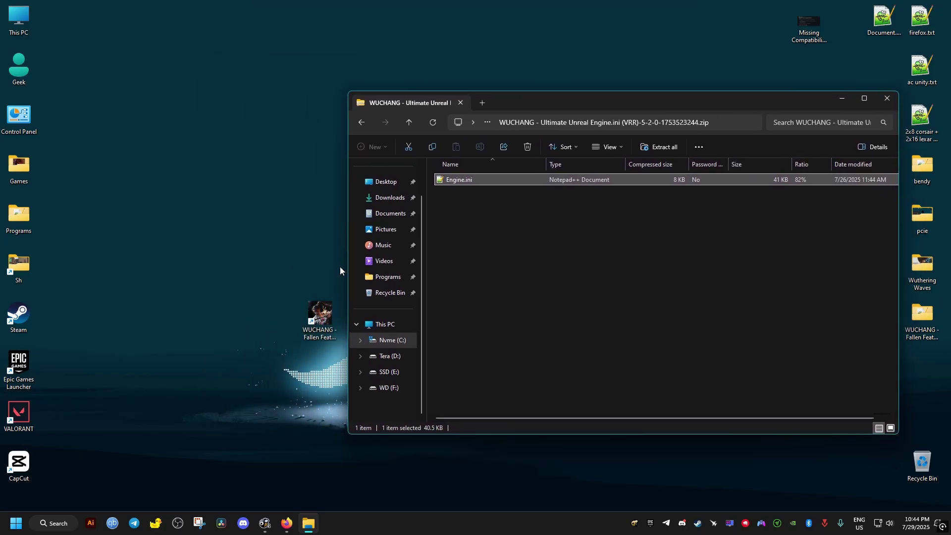
left_click(318, 316)
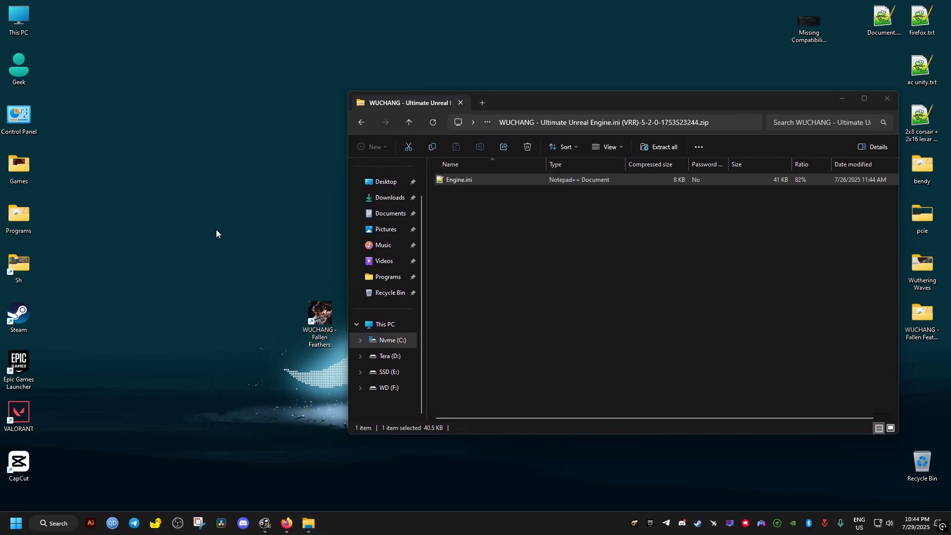
In a new This PC window, browse to Nvme (C:) > Users > Geek.
double_click(34, 27)
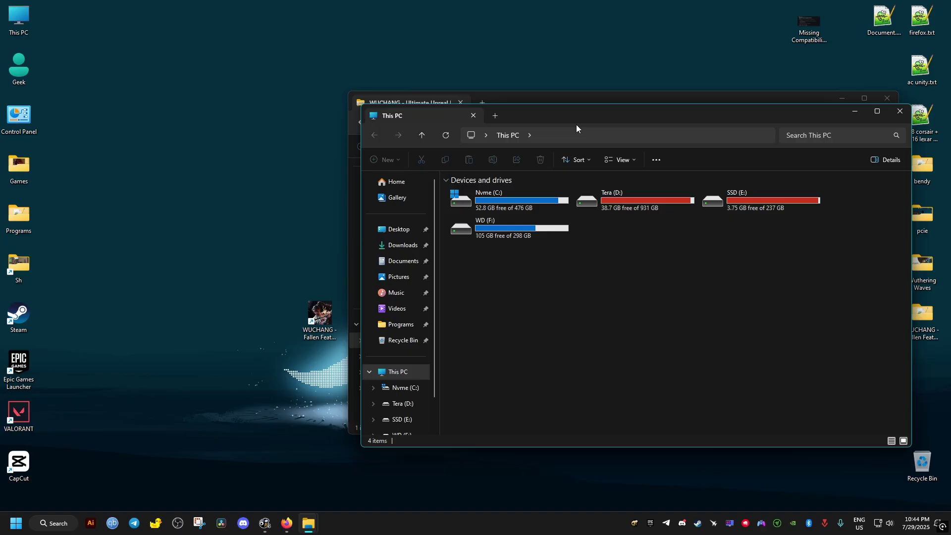
left_click_drag(576, 128, 248, 86)
double_click(154, 151)
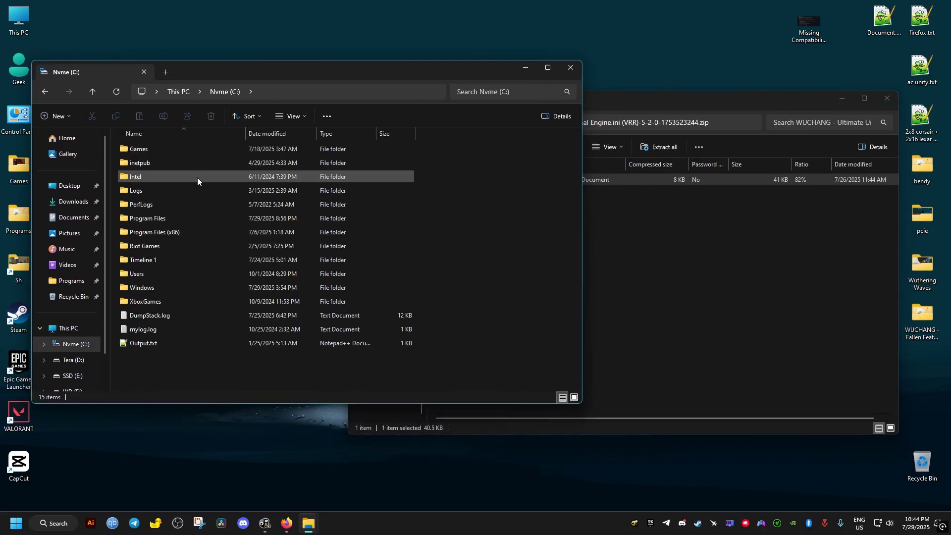
double_click(150, 276)
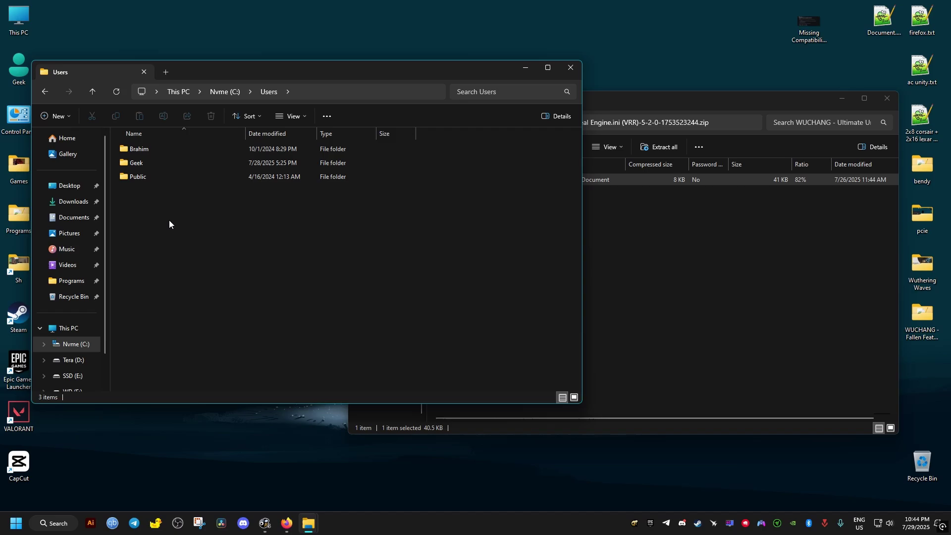
left_click(151, 161)
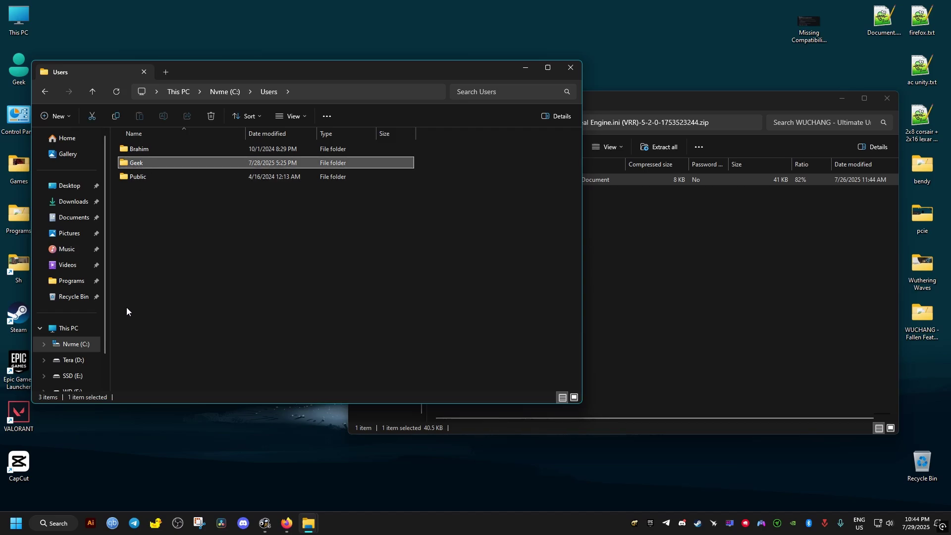
left_click(15, 523)
key("Escape")
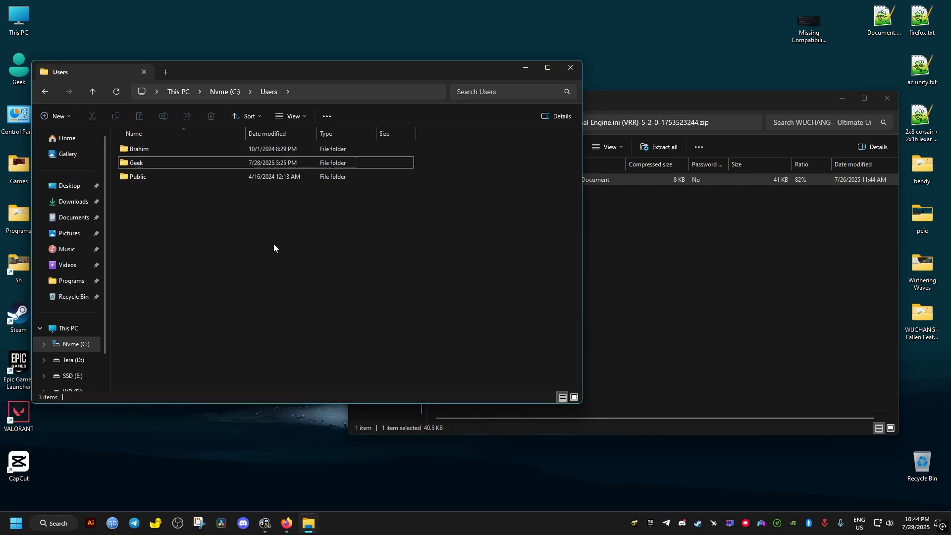
double_click(122, 169)
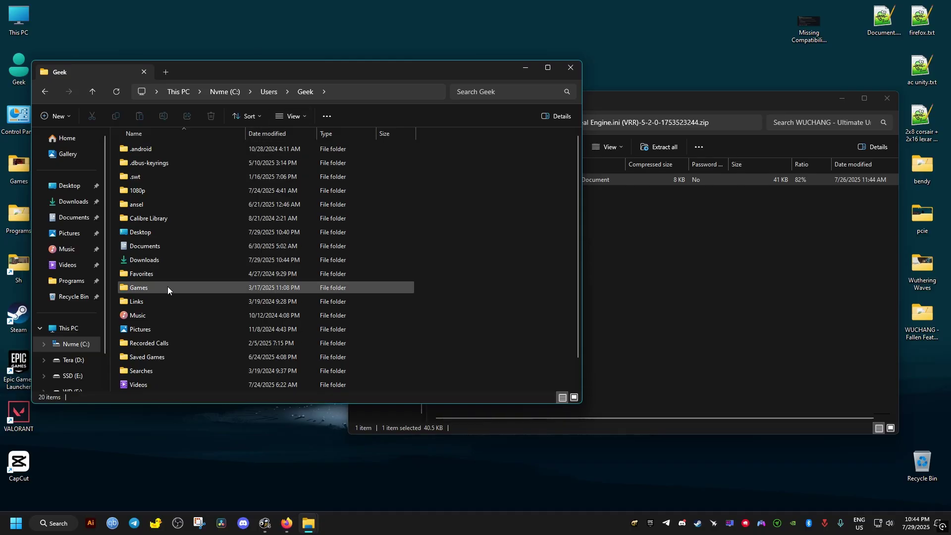
Turn on Hidden items and enable 'Show hidden files, folders, and drives' in Folder Options.
left_click(288, 117)
mouse_move(288, 300)
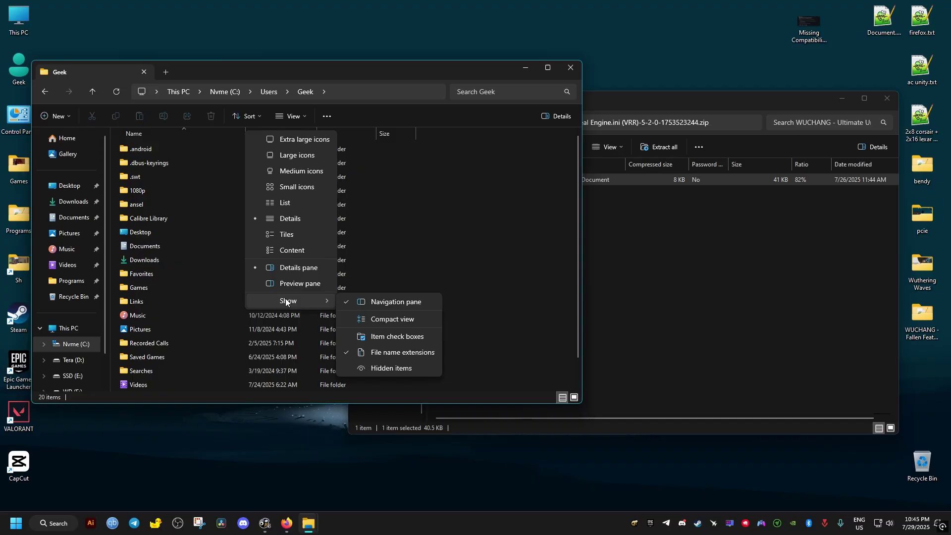
left_click(390, 370)
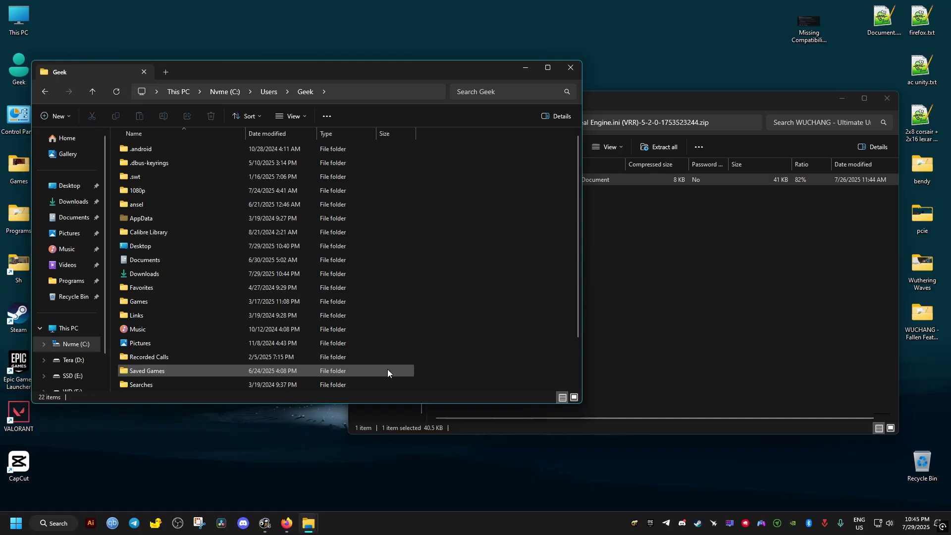
left_click(327, 116)
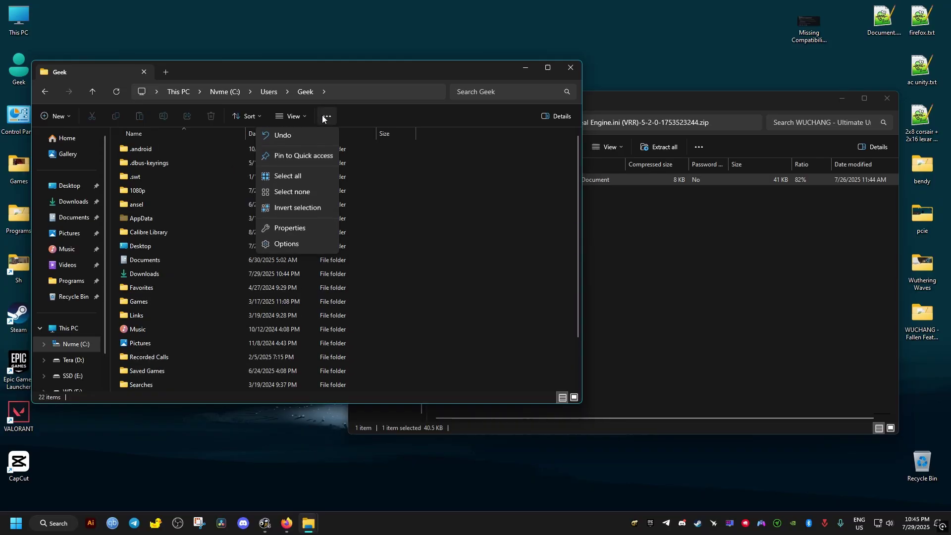
left_click(286, 248)
left_click(79, 161)
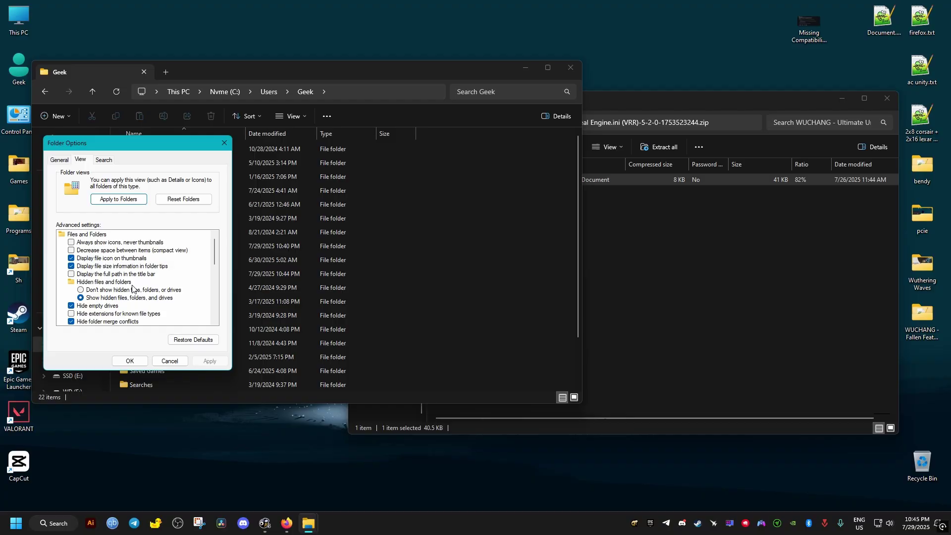
left_click(109, 299)
left_click(130, 361)
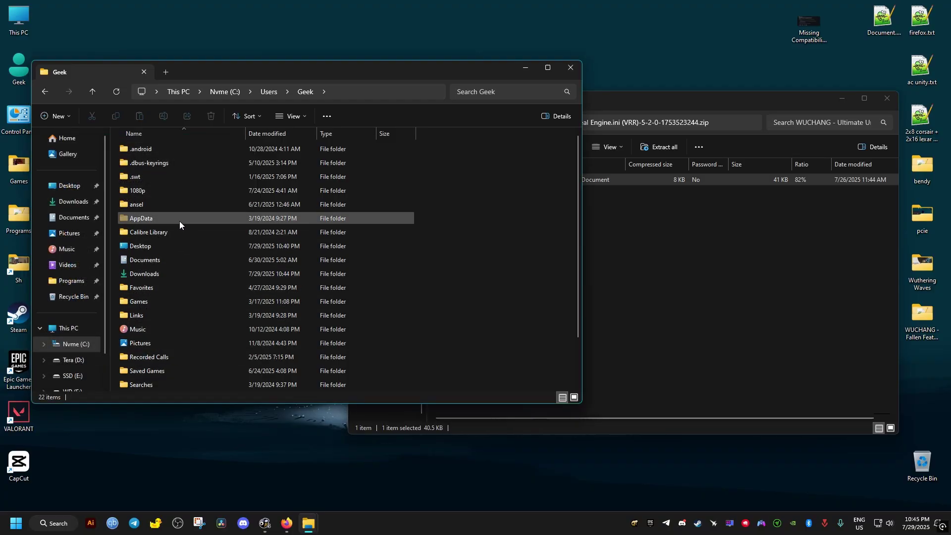
Open AppData > Local and move down the folder list toward Project_Plague.
double_click(157, 220)
double_click(162, 149)
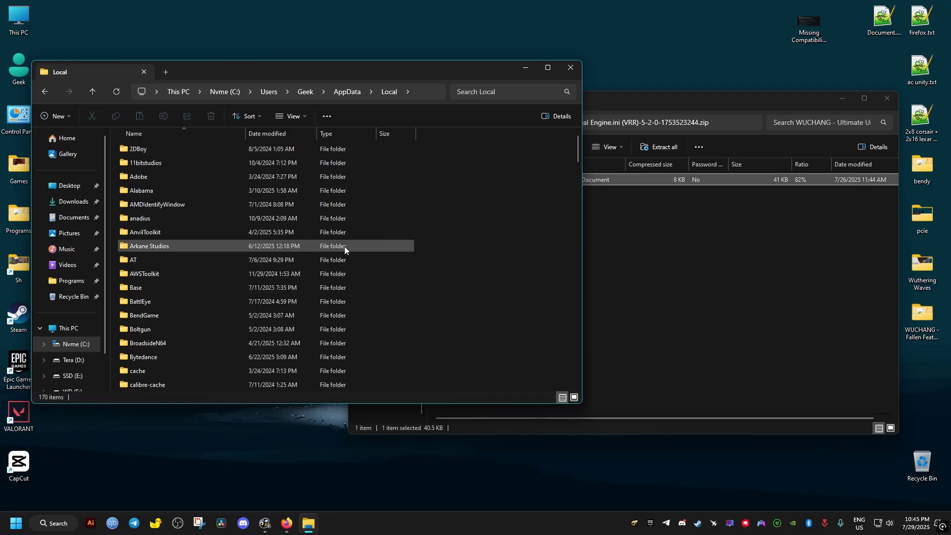
type("pair")
key("Down")
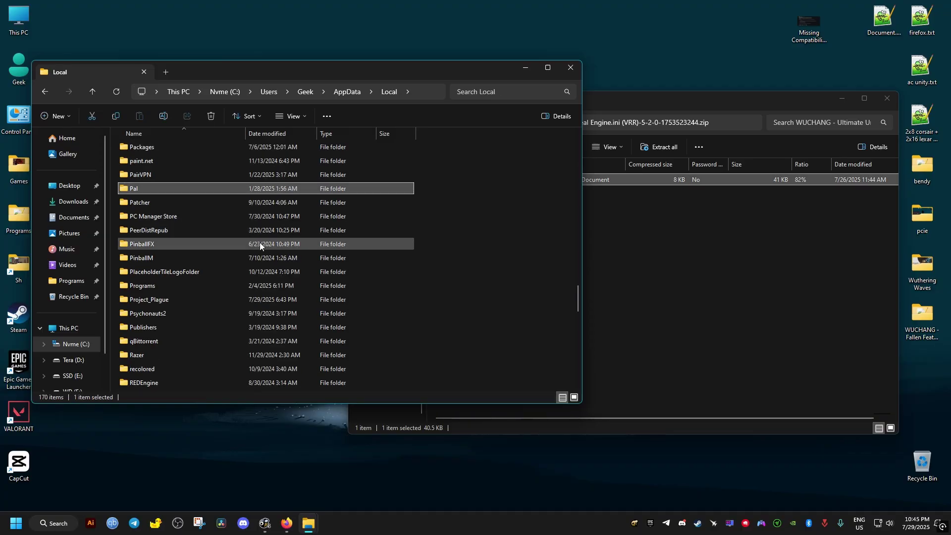
key("Down")
key("Down")
key("Down")
key("Down")
key("Down")
key("Down")
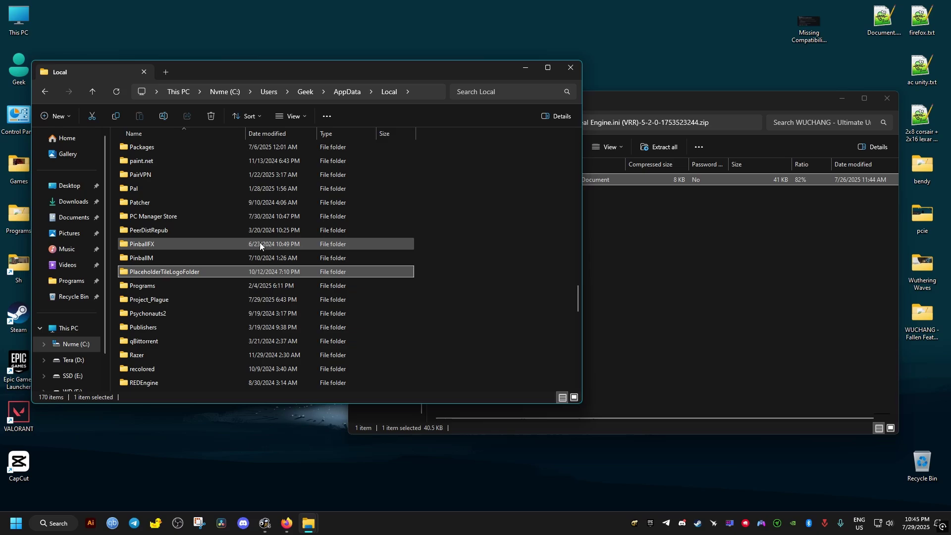
key("Down")
key("Down")
key("Down")
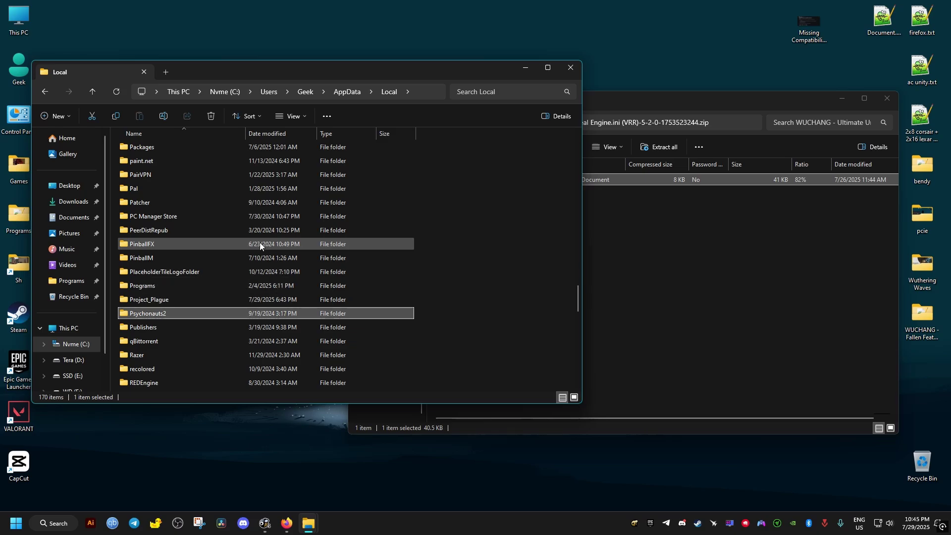
Open Project_Plague > Saved > Config > Windows.
left_click(199, 300)
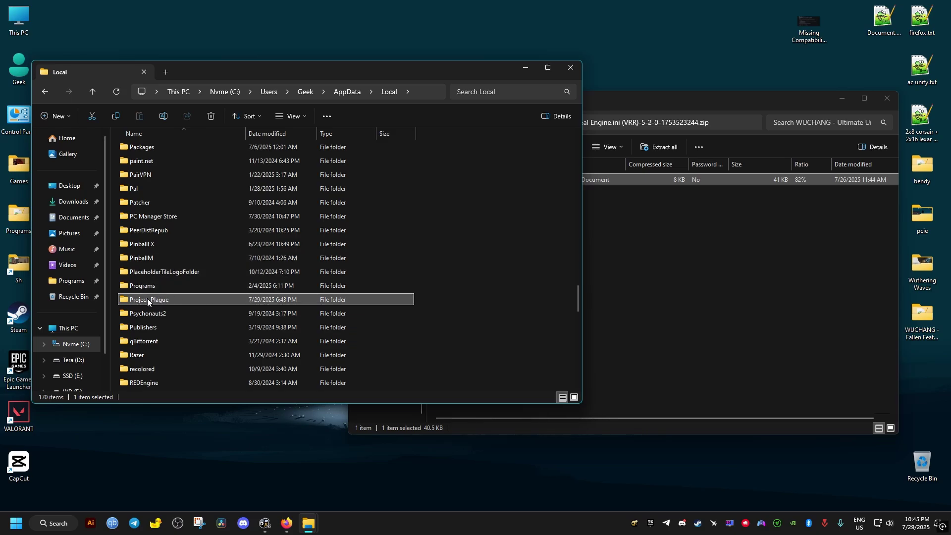
double_click(162, 298)
left_click(143, 151)
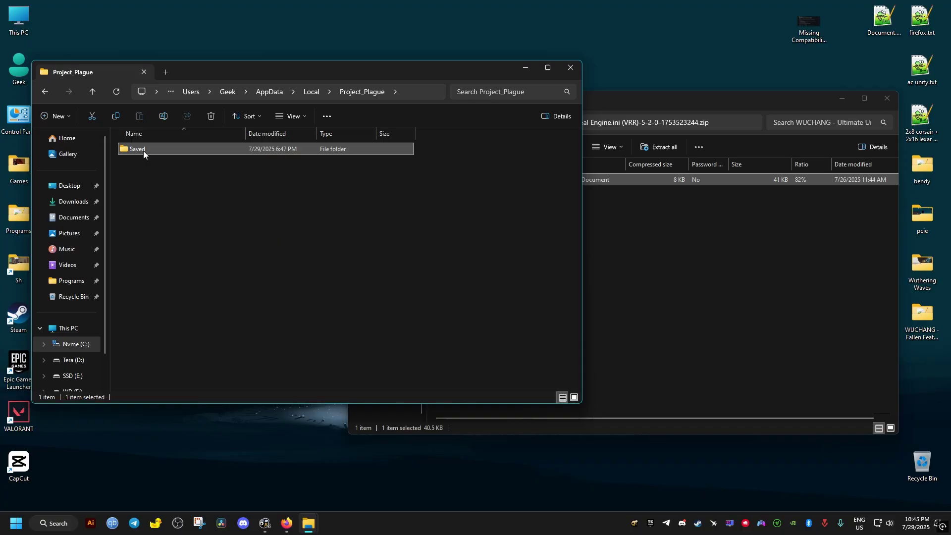
double_click(144, 151)
double_click(180, 166)
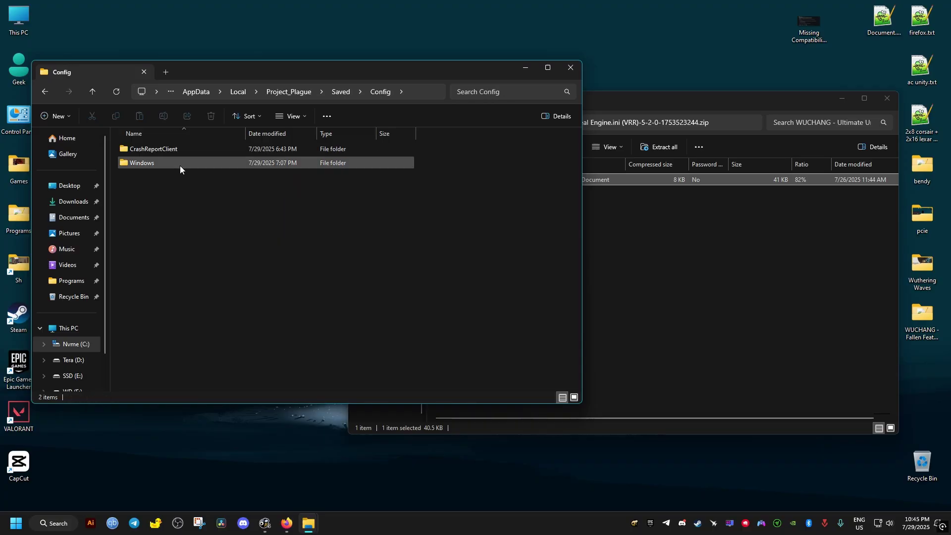
double_click(166, 161)
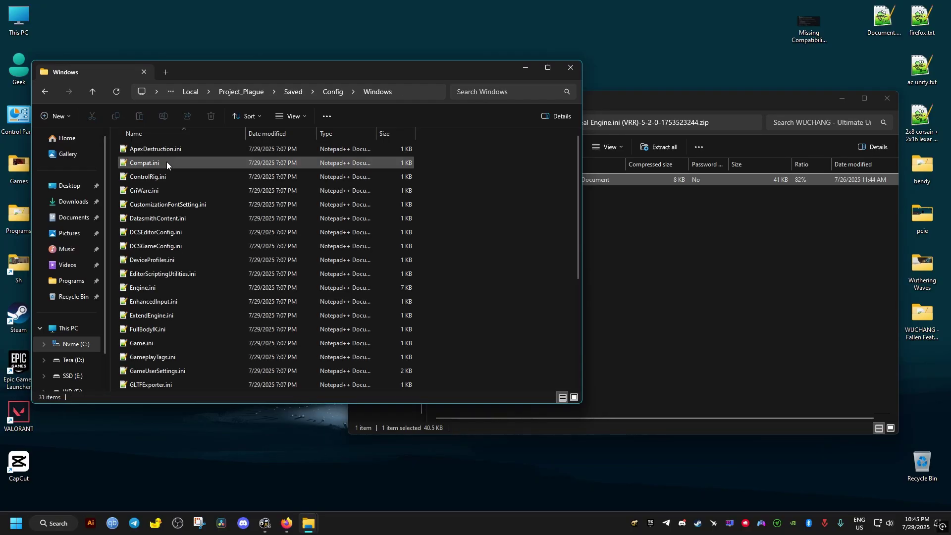
scroll(215, 295, "down", 1)
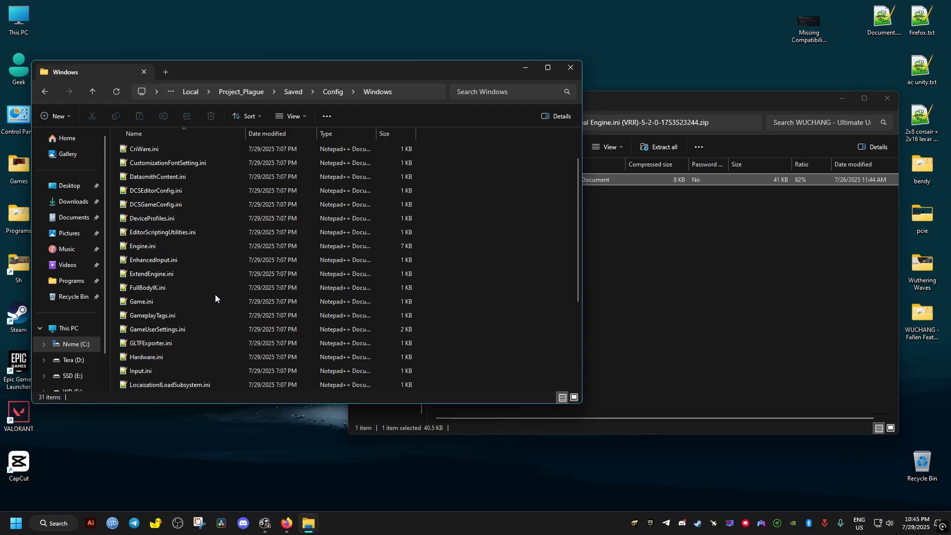
Delete the game's original Engine.ini from the Windows config folder.
left_click(155, 246)
right_click(141, 245)
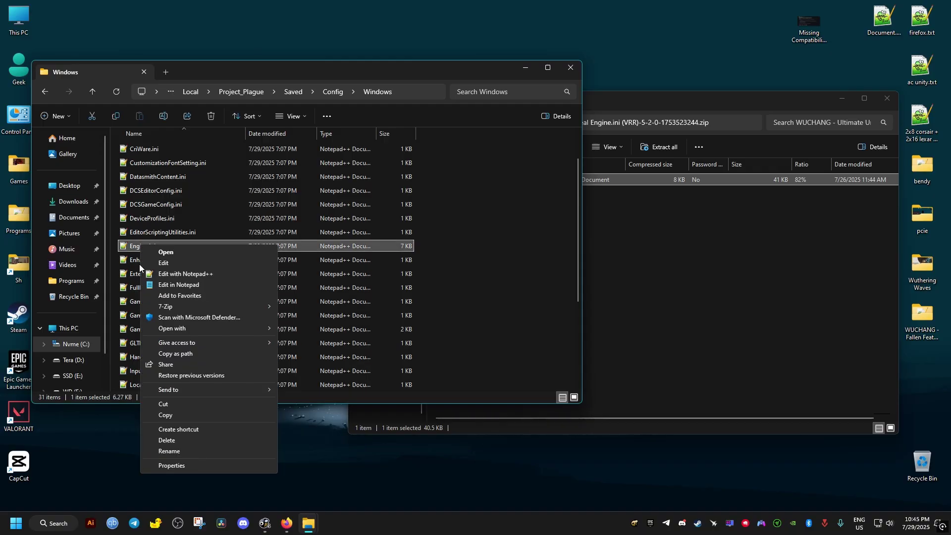
left_click(199, 439)
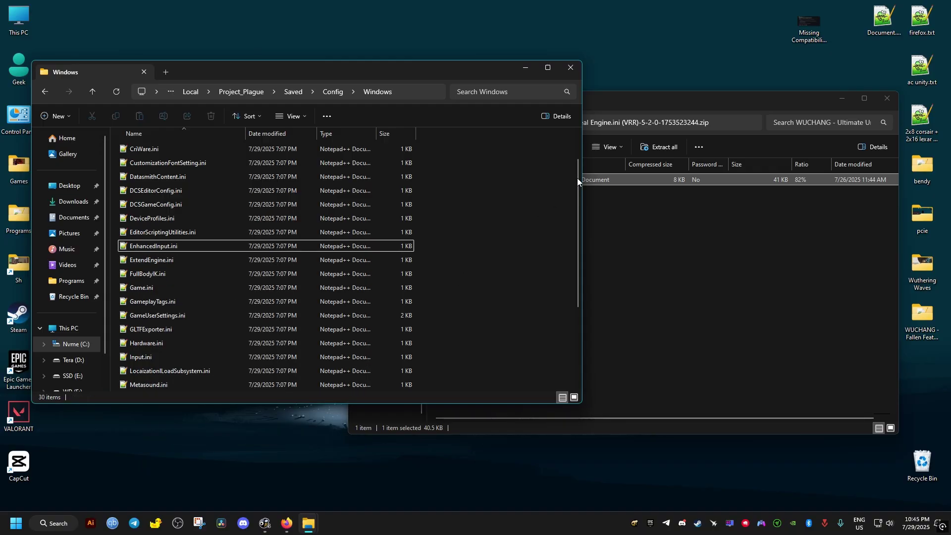
Copy the modded 41 KB Engine.ini from the zip into the folder, then close the zip window.
left_click_drag(619, 96, 732, 103)
left_click_drag(574, 186, 441, 264)
left_click(660, 164)
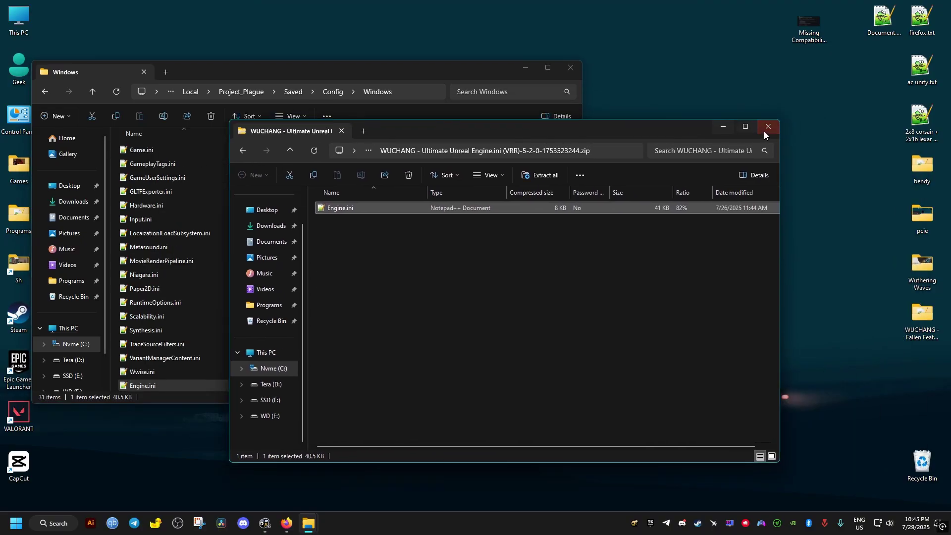
left_click(765, 130)
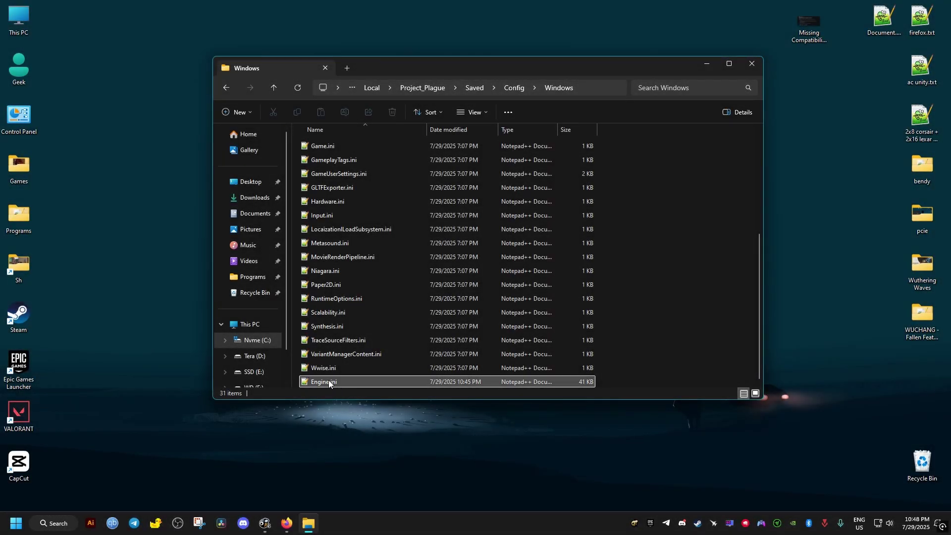
right_click(331, 382)
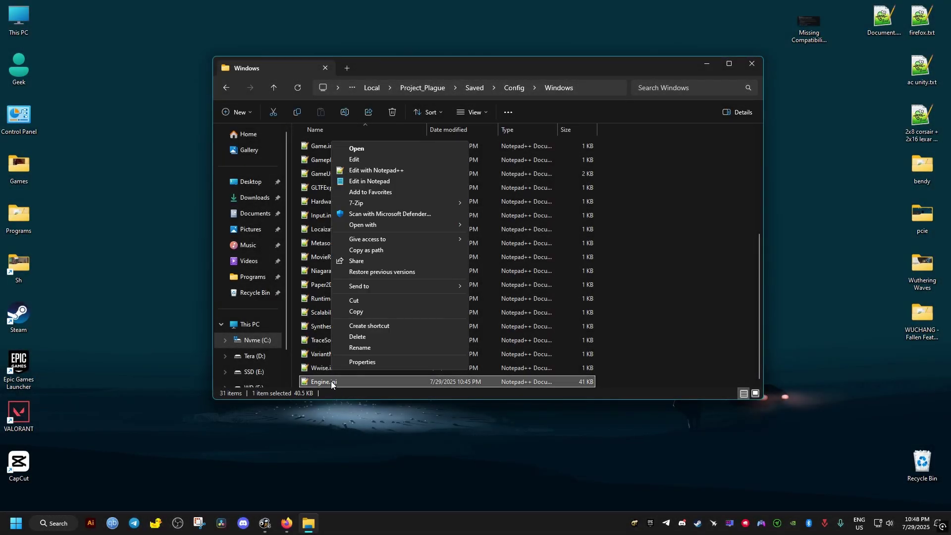
left_click(379, 362)
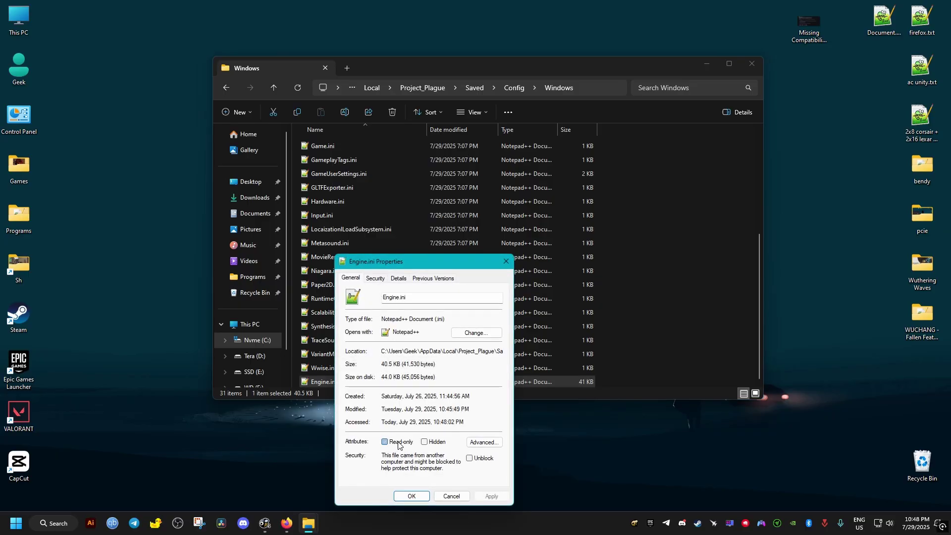
left_click(466, 498)
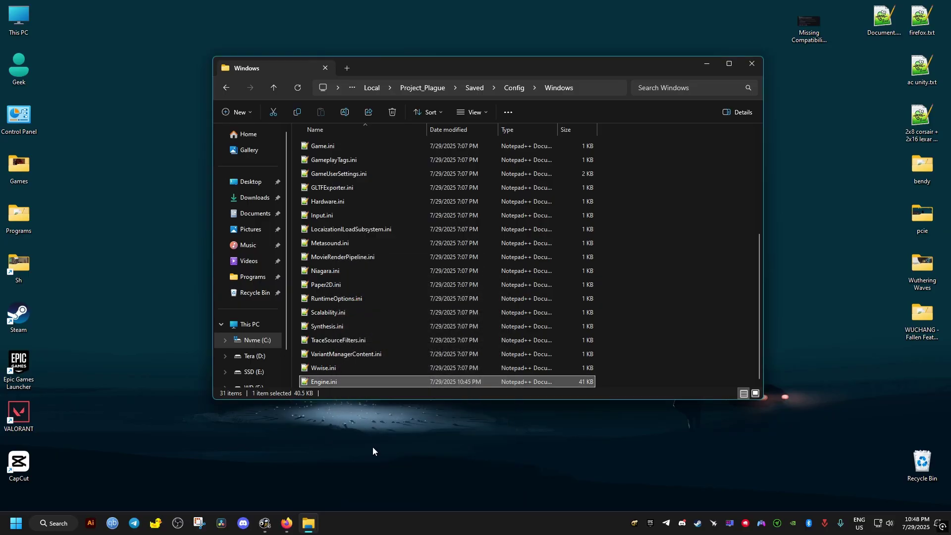
right_click(332, 382)
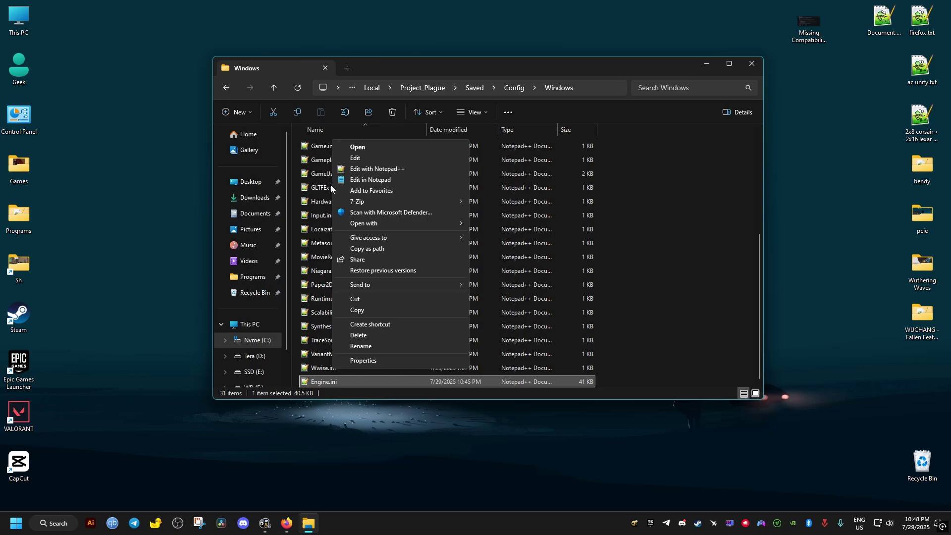
Open Engine.ini in Notepad, find r.RDG.ParallelExecute=1, and delete the first match.
left_click(366, 179)
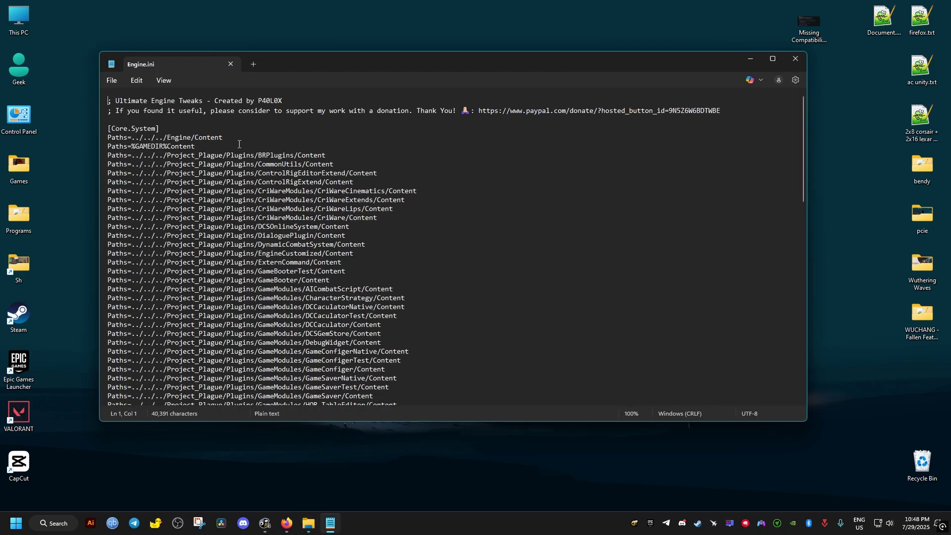
left_click(115, 80)
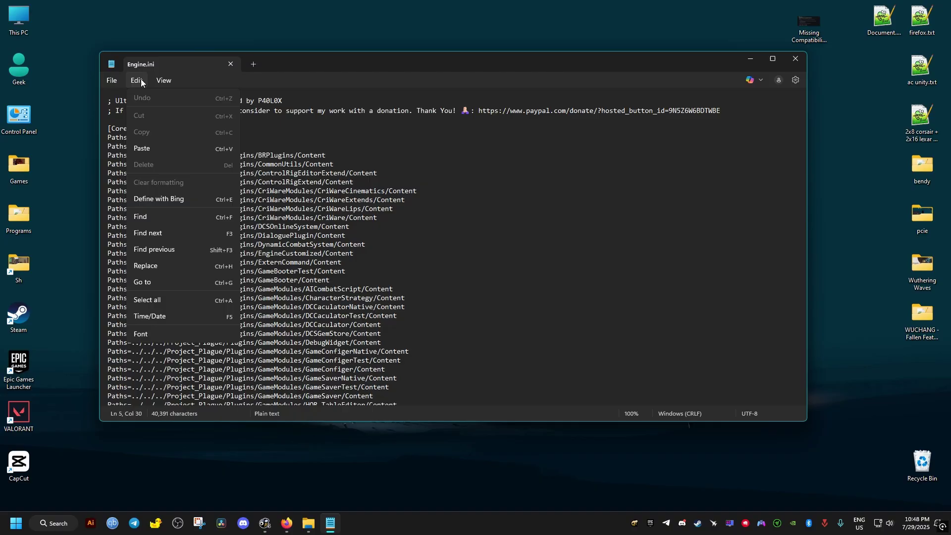
left_click(155, 216)
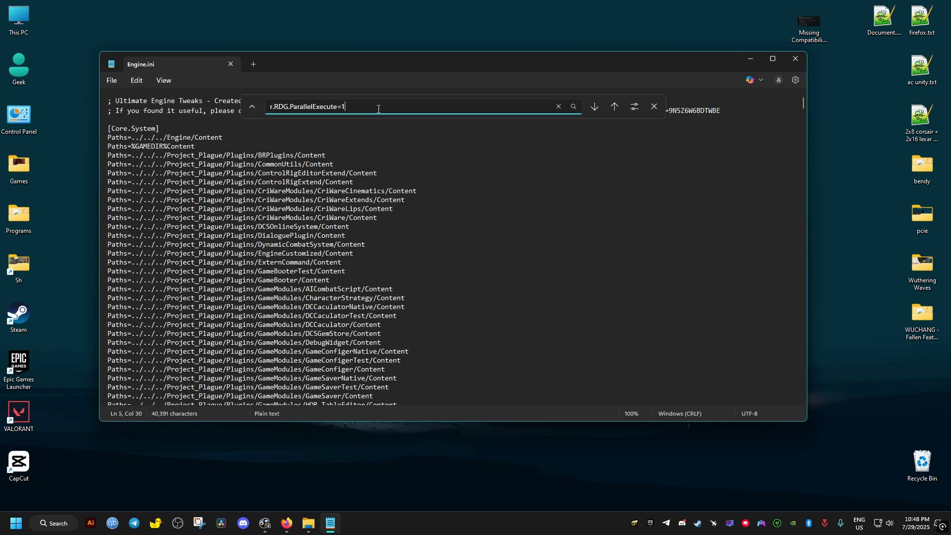
left_click(595, 108)
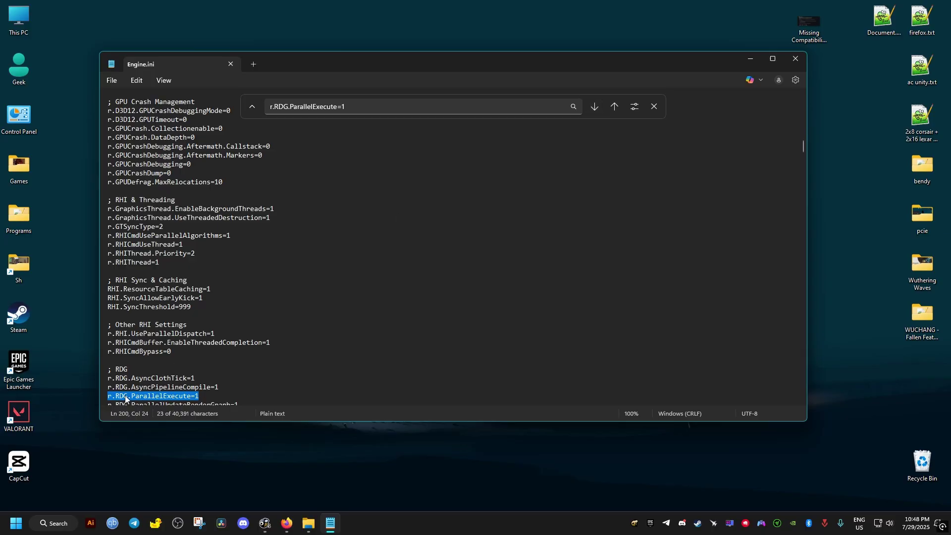
left_click(202, 394)
key("BackSpace")
key("BackSpace")
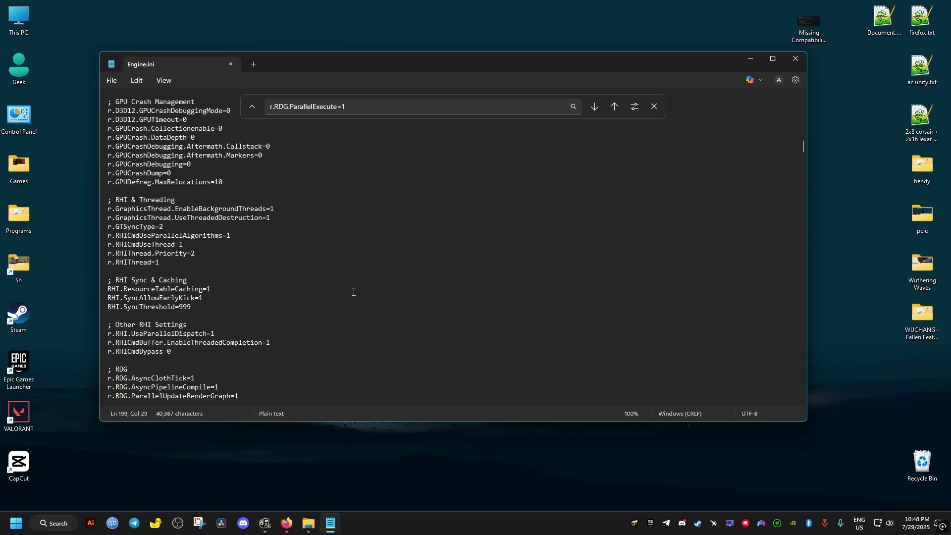
Delete the second r.RDG.ParallelExecute=1 line and confirm no matches remain.
left_click(594, 107)
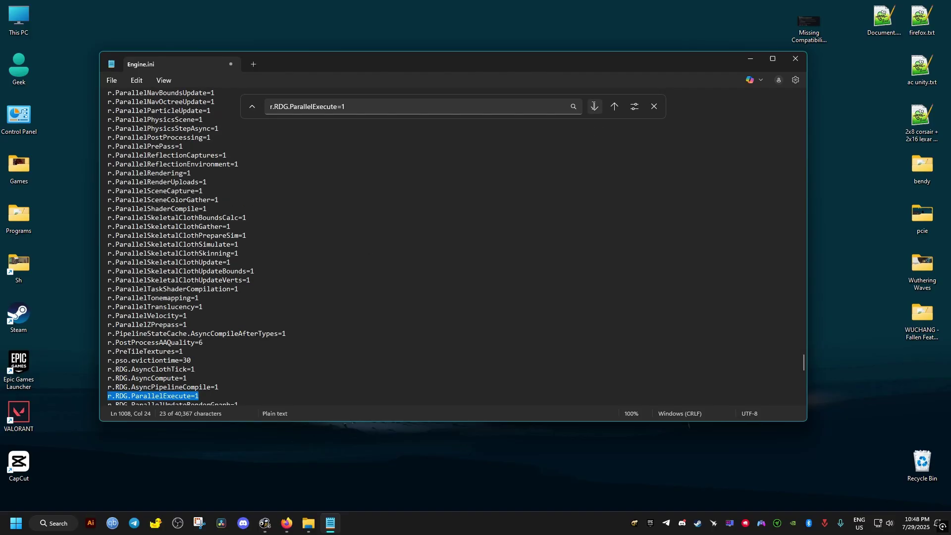
left_click(208, 399)
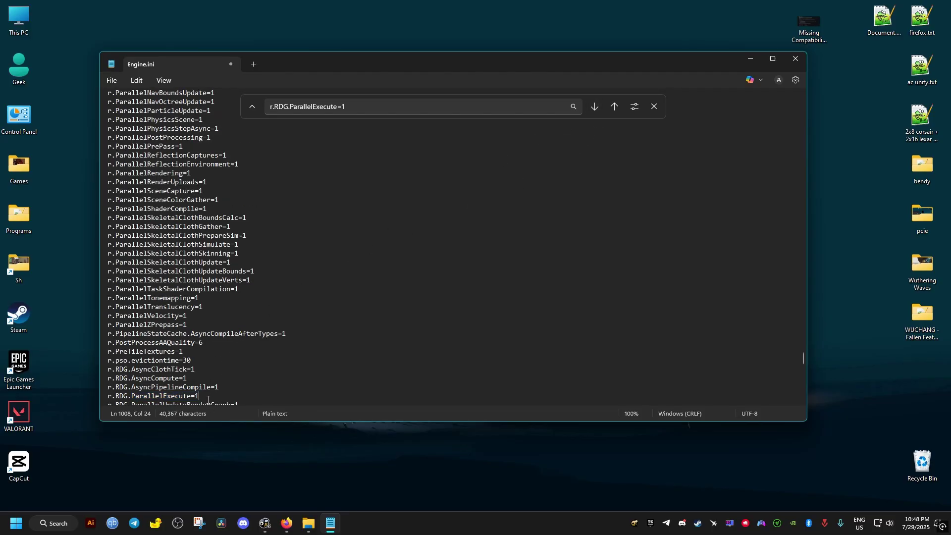
key("BackSpace")
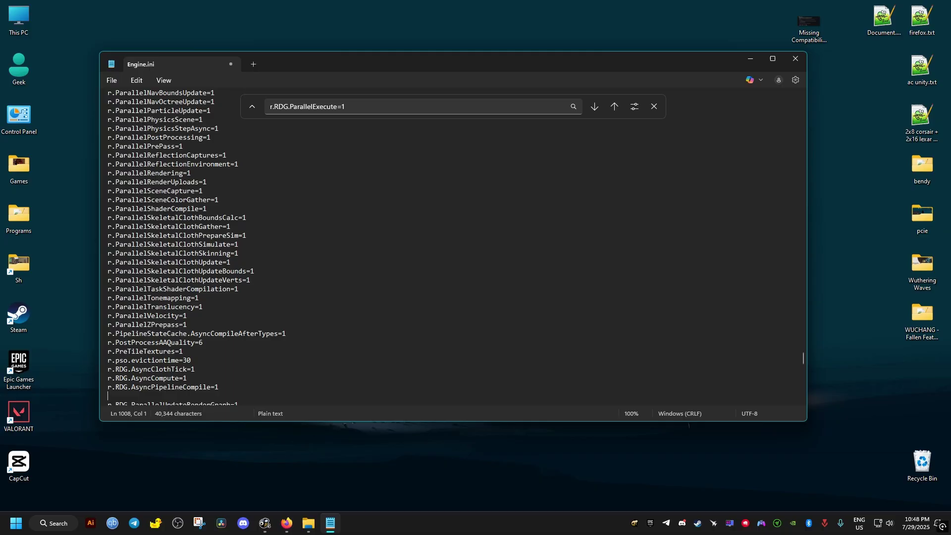
key("BackSpace")
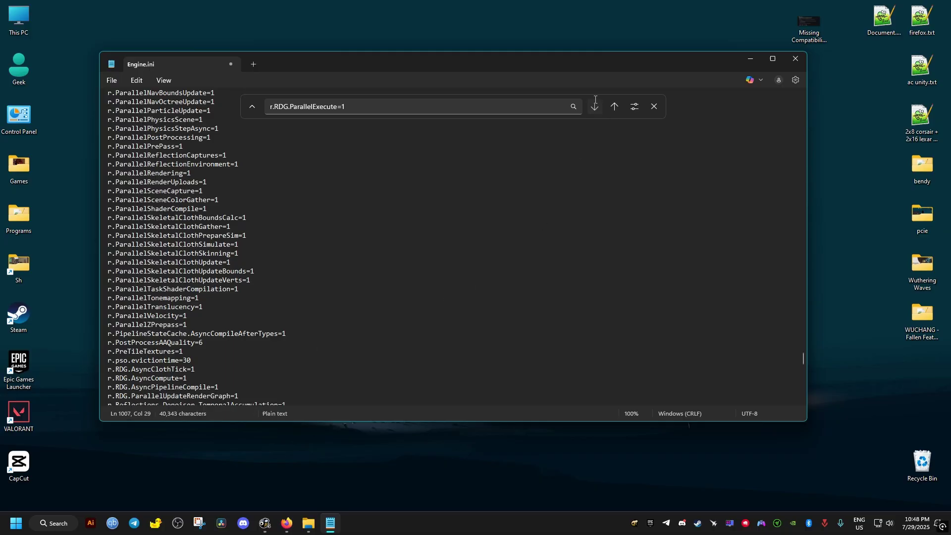
left_click(594, 105)
left_click(485, 263)
mouse_move(285, 524)
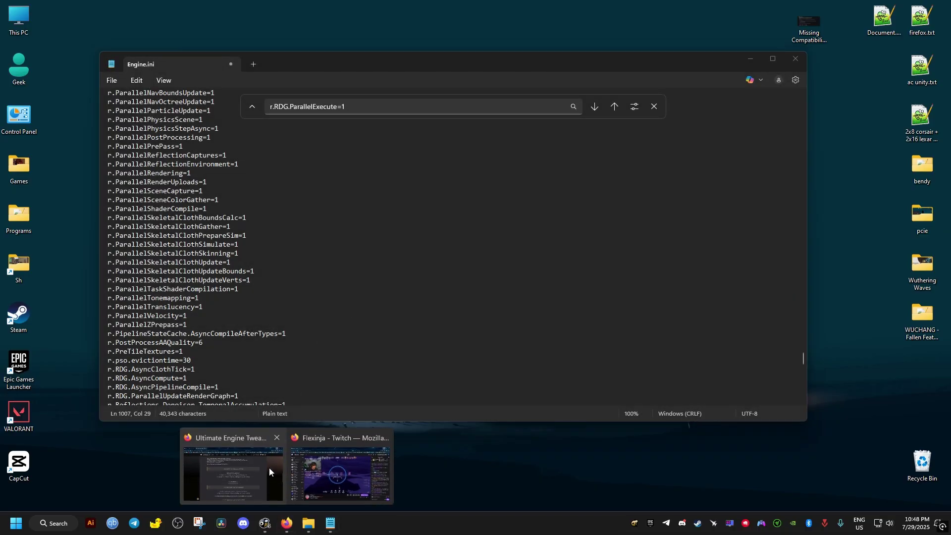
On the mod's Posts tab, copy 'D3D12.PSO.DriverOptimizedDiskCache=1' from the author's reply.
left_click(269, 468)
scroll(224, 273, "up", 10)
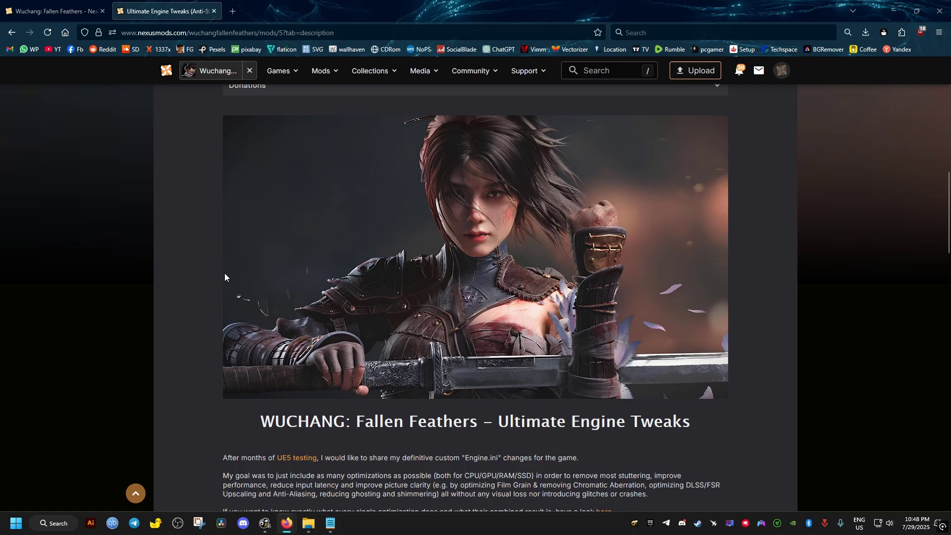
scroll(224, 272, "up", 5)
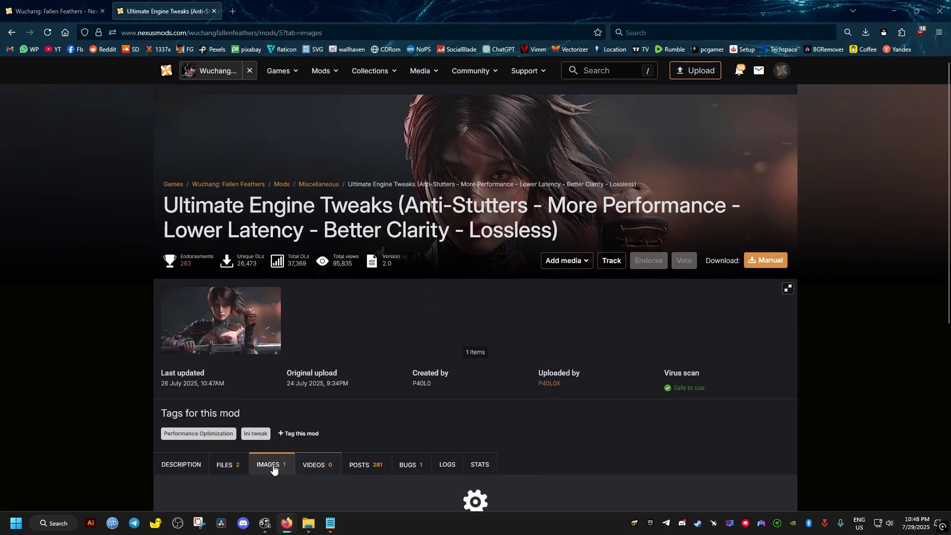
left_click(360, 464)
scroll(137, 326, "down", 3)
scroll(141, 326, "down", 5)
scroll(145, 327, "down", 5)
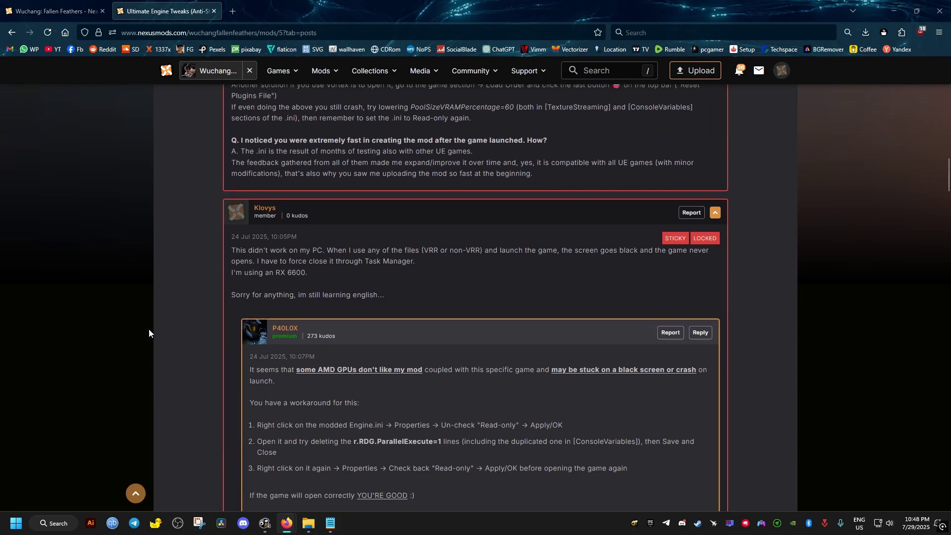
scroll(150, 328, "down", 3)
scroll(149, 327, "up", 1)
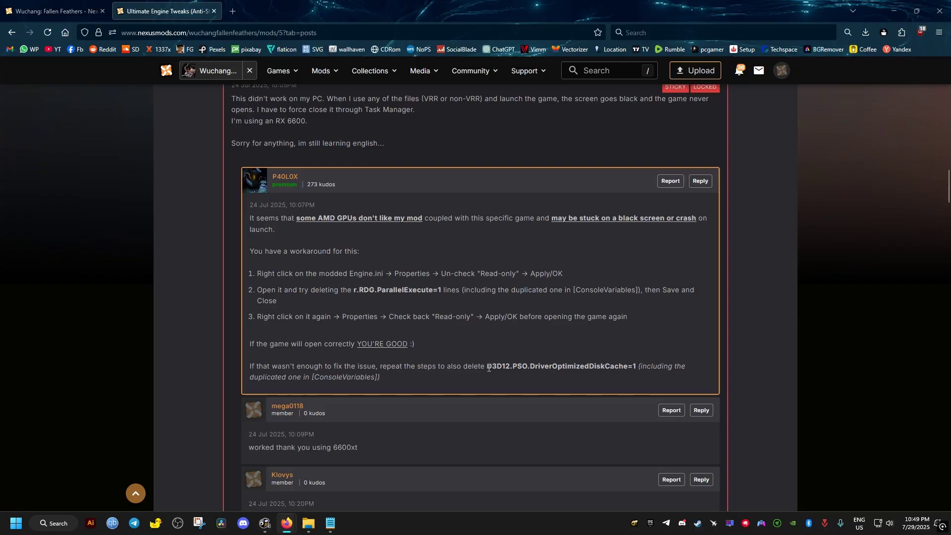
left_click_drag(487, 366, 636, 366)
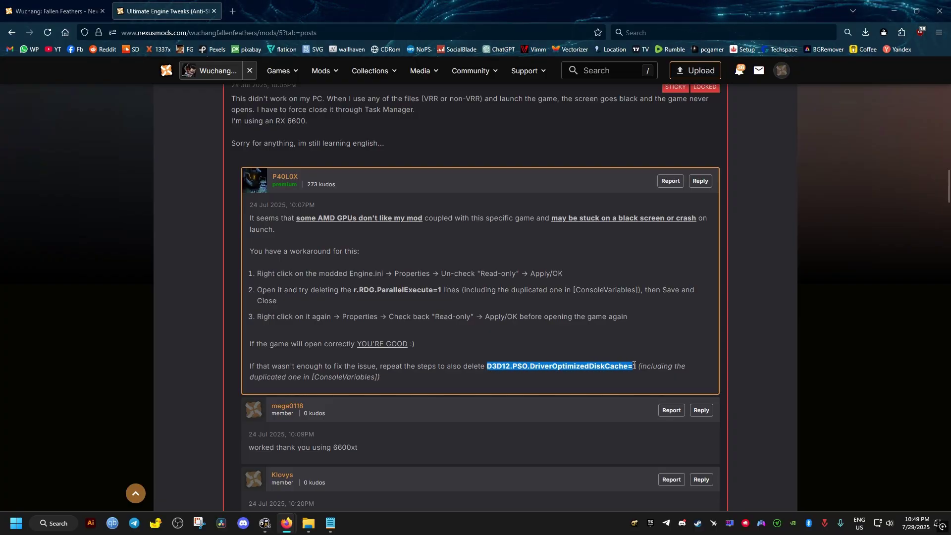
right_click(652, 180)
left_click(667, 191)
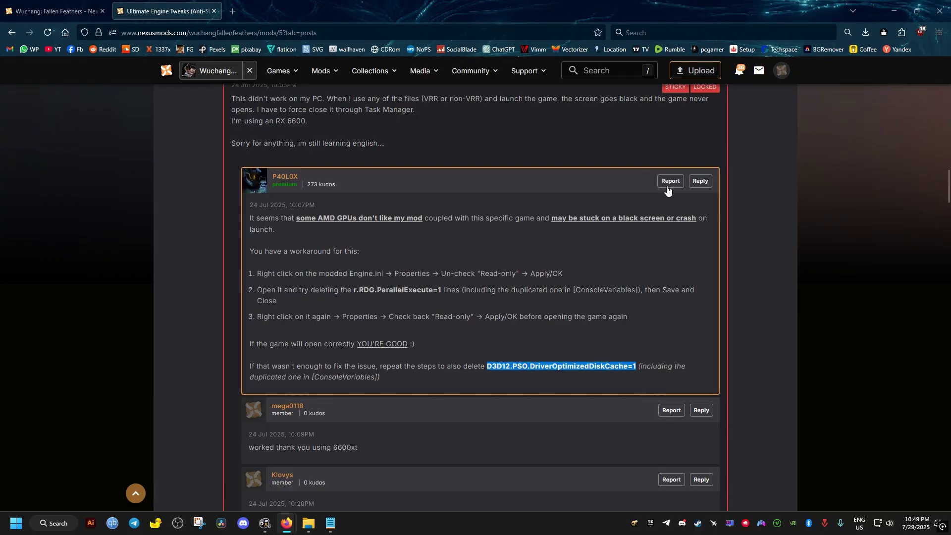
left_click(364, 370)
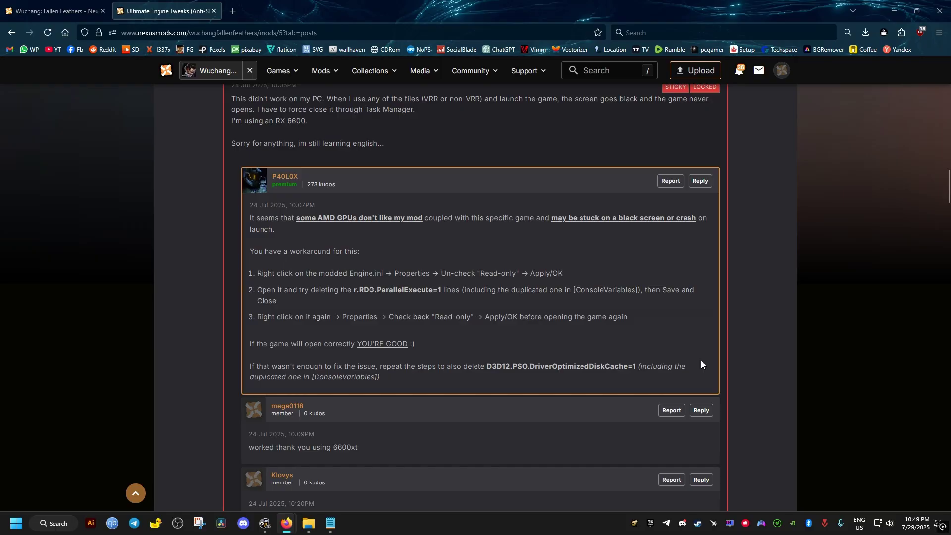
Search Engine.ini for the pasted DiskCache setting and delete the match near line 705.
key("alt+Tab")
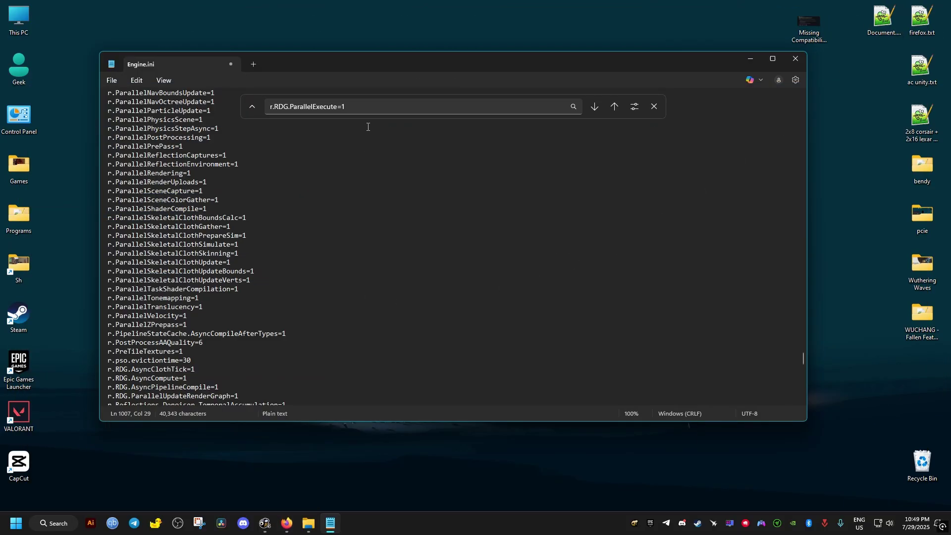
left_click(373, 107)
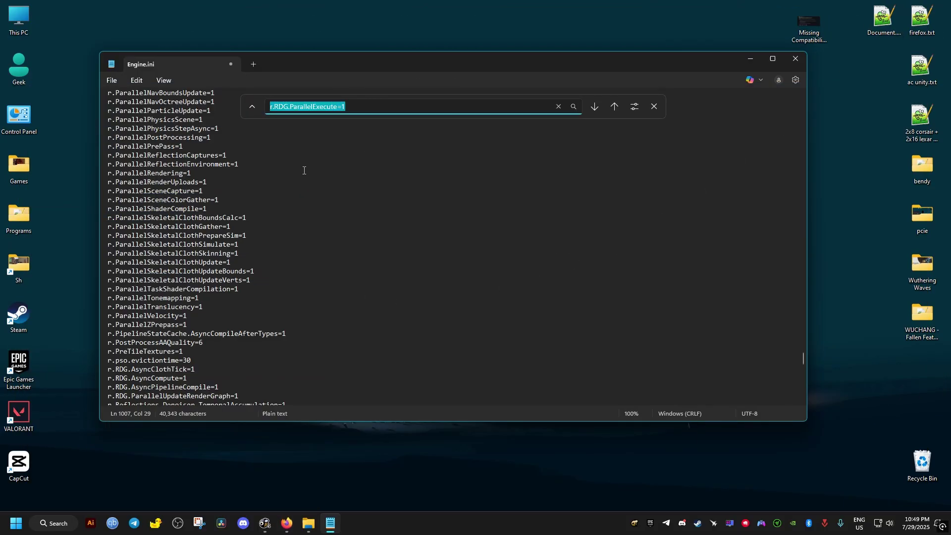
type("D3D12.PSO.DriverOptimizedDiskCache=1")
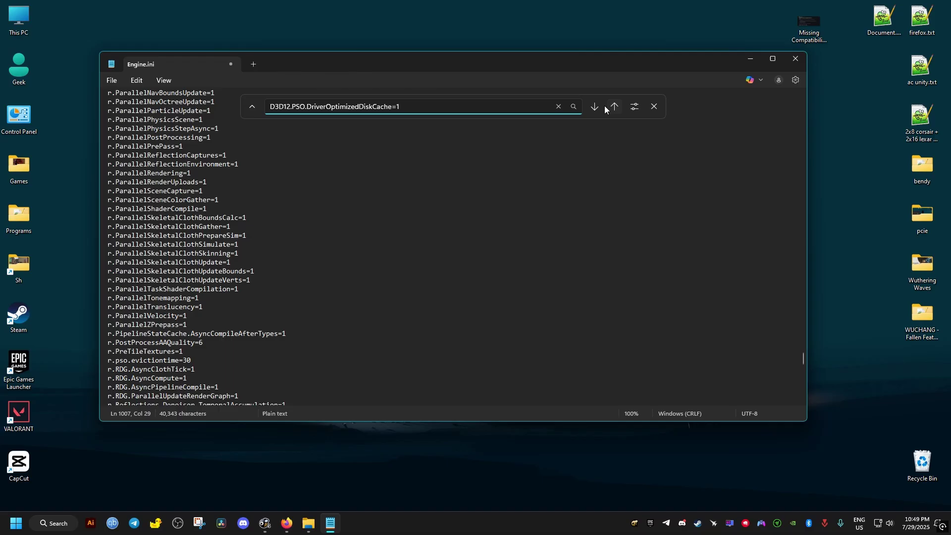
left_click(613, 106)
scroll(253, 201, "up", 2)
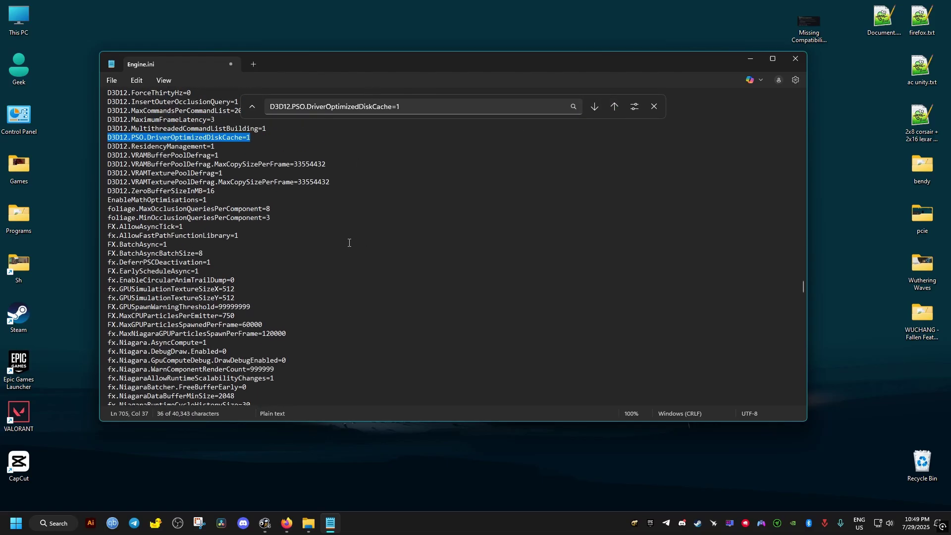
scroll(253, 201, "up", 2)
mouse_move(250, 200)
left_mouse_down()
mouse_move(202, 190)
mouse_move(109, 204)
left_mouse_up()
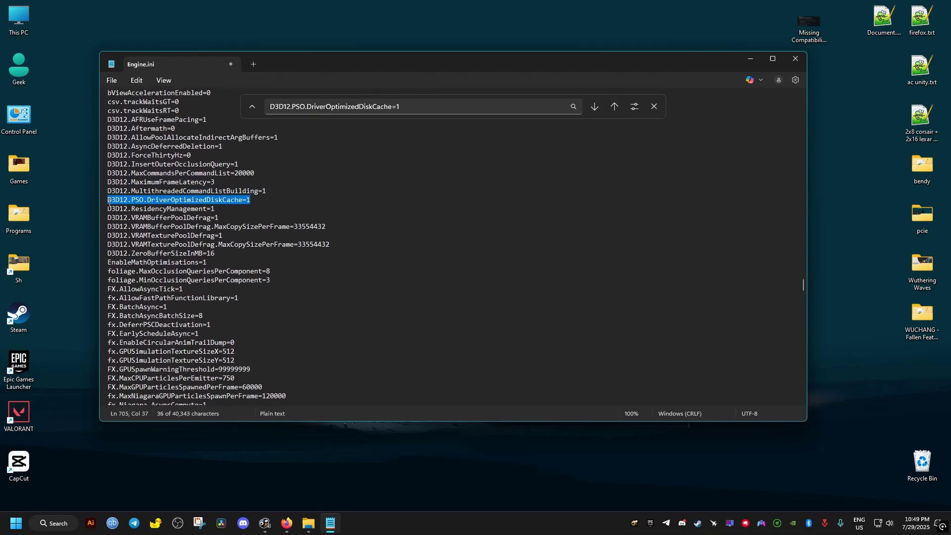
key("BackSpace")
key("BackSpace")
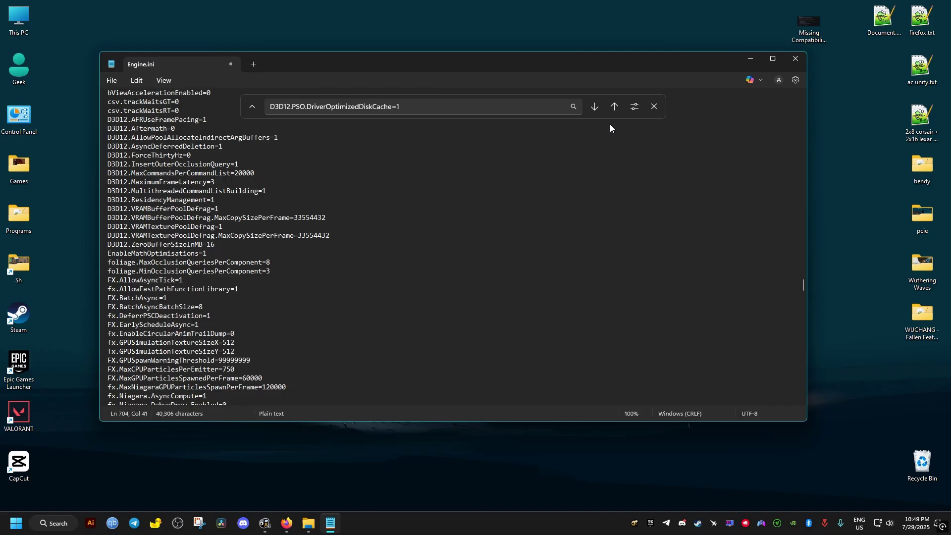
Delete the duplicate DiskCache line and confirm no matches remain in either direction.
left_click(614, 106)
scroll(386, 169, "up", 2)
scroll(385, 168, "up", 2)
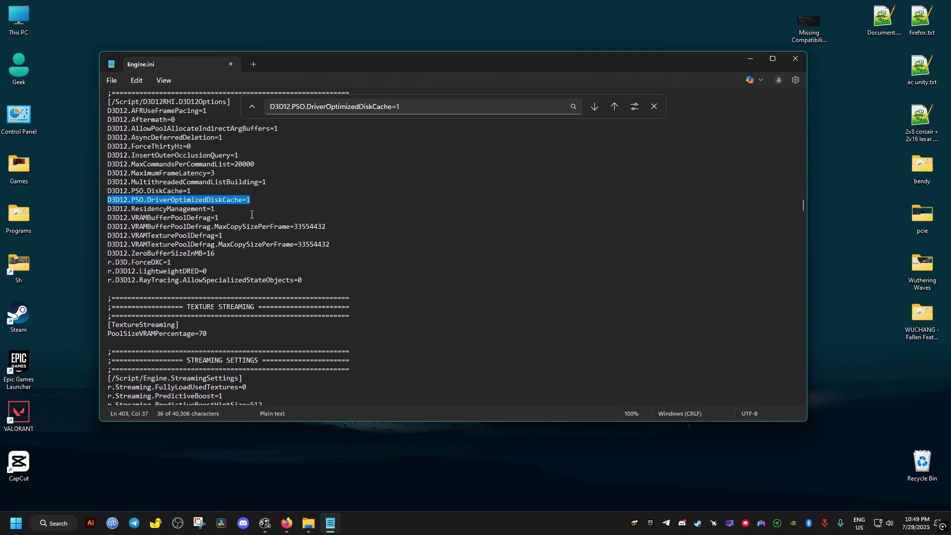
left_click_drag(251, 199, 105, 201)
key("BackSpace")
key("BackSpace")
left_click(614, 106)
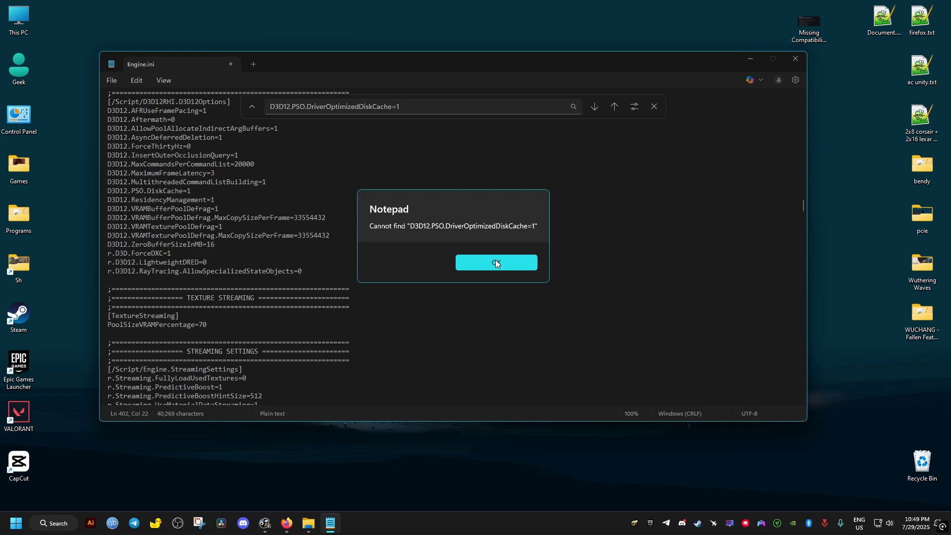
left_click(495, 262)
left_click(595, 106)
left_click(493, 263)
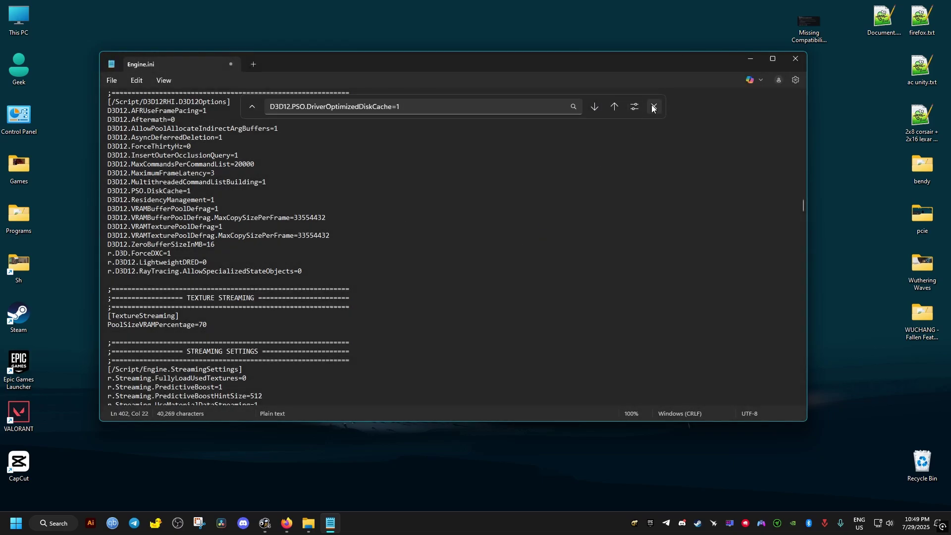
Close the Find bar and save Engine.ini with File > Save.
left_click(654, 108)
left_click(111, 80)
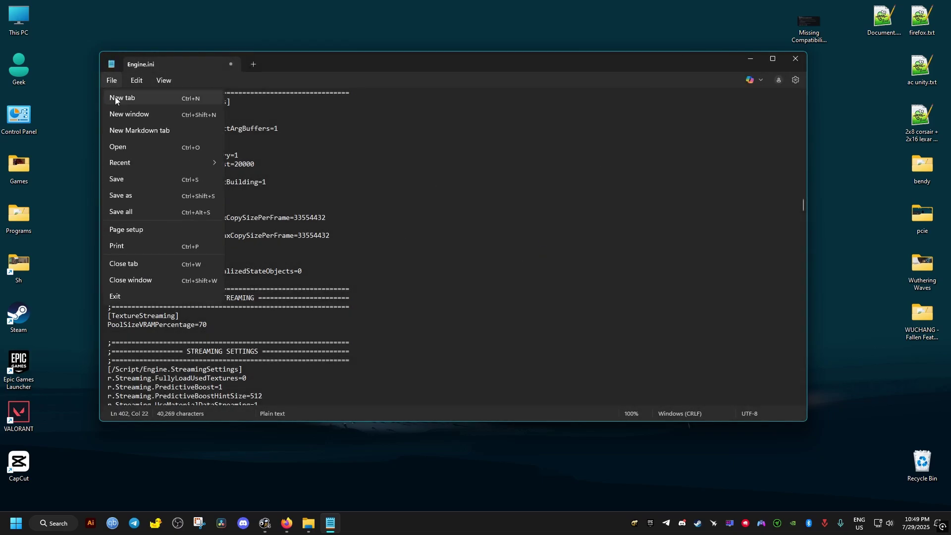
left_click(137, 183)
Close Notepad, mark Engine.ini Read-only in its Properties, and close the Explorer window.
left_click(795, 60)
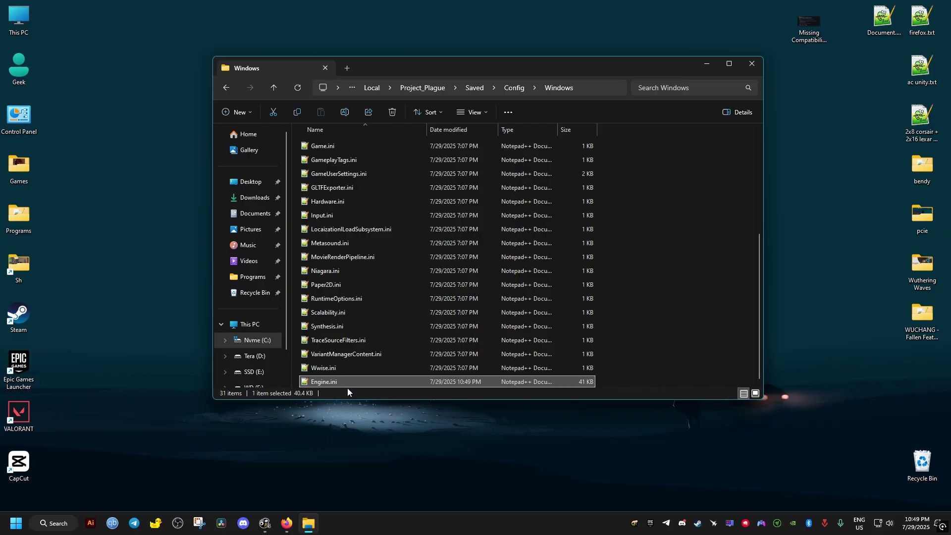
right_click(322, 381)
left_click(354, 361)
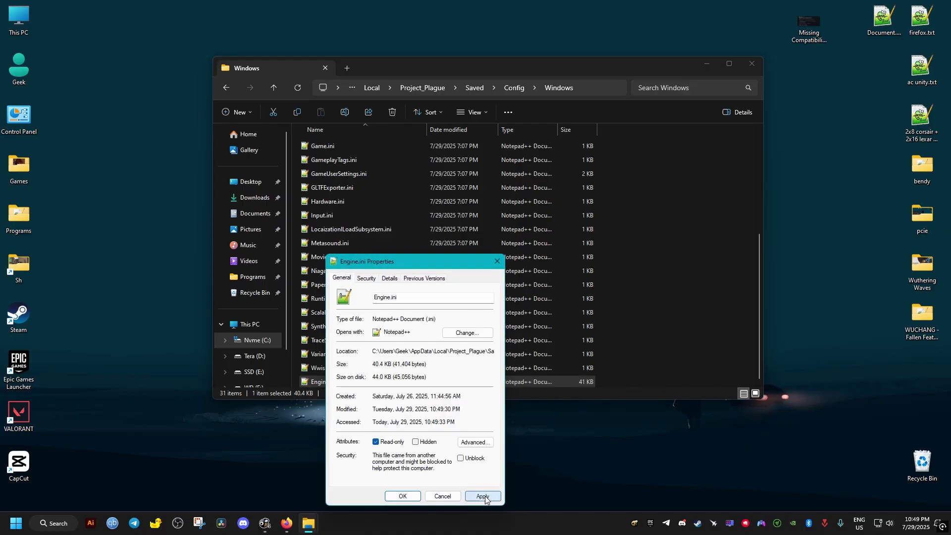
left_click(411, 499)
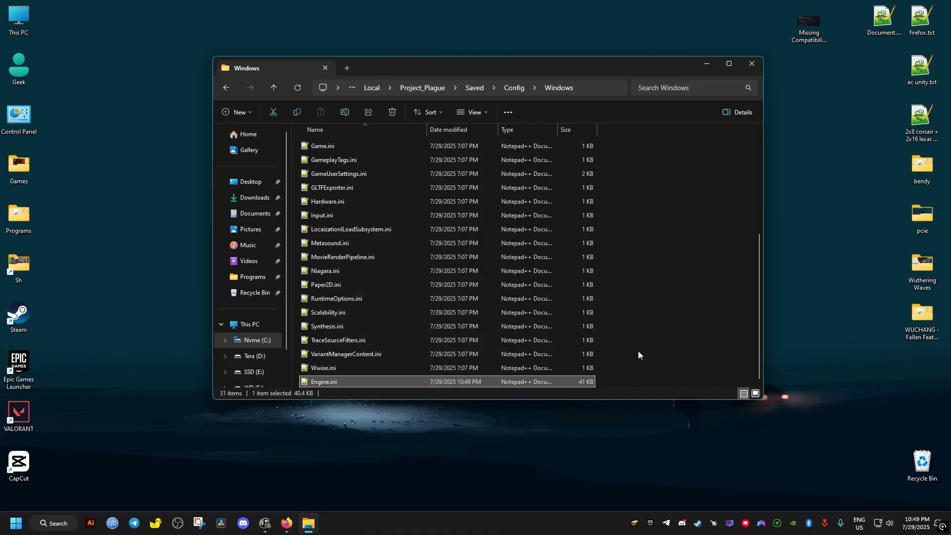
left_click(752, 64)
Add Project_Plague as a program profile in NVIDIA Control Panel's 3D settings.
right_click(793, 528)
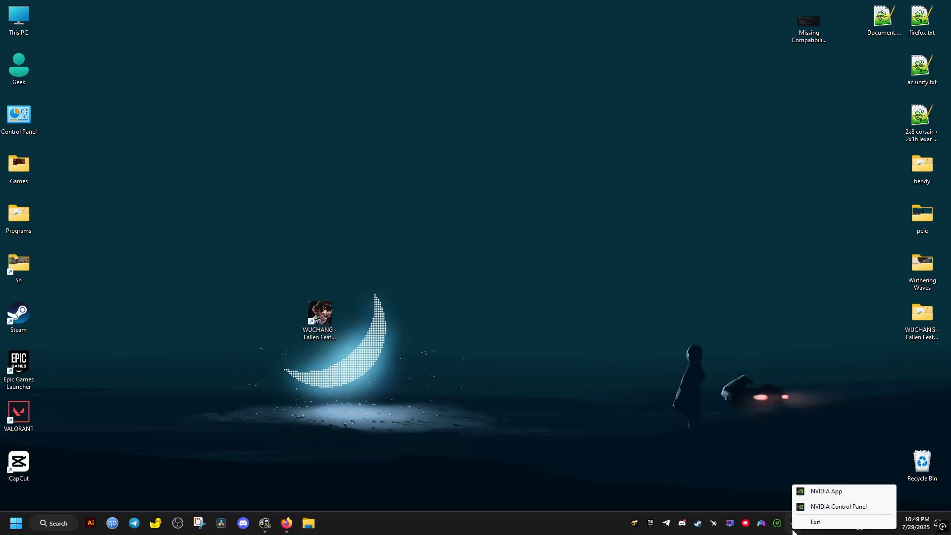
left_click(824, 508)
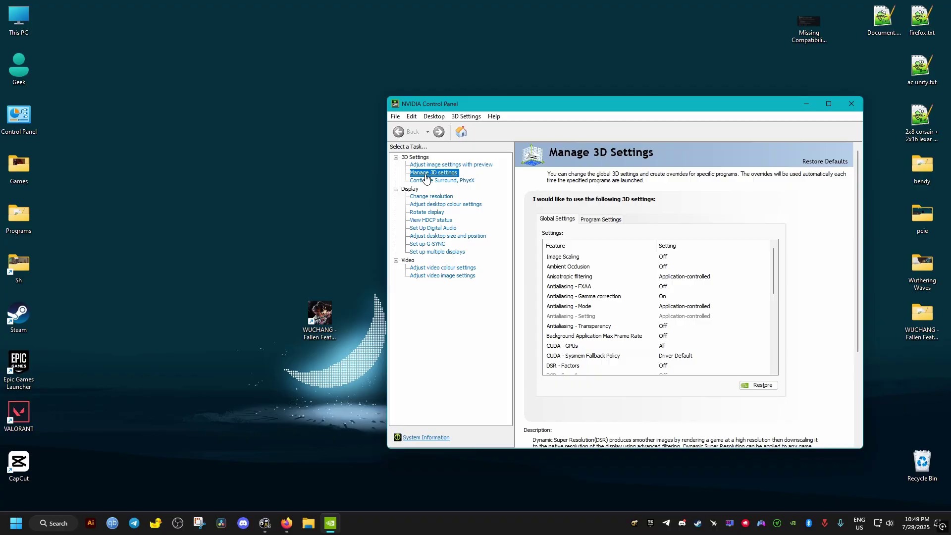
left_click(599, 219)
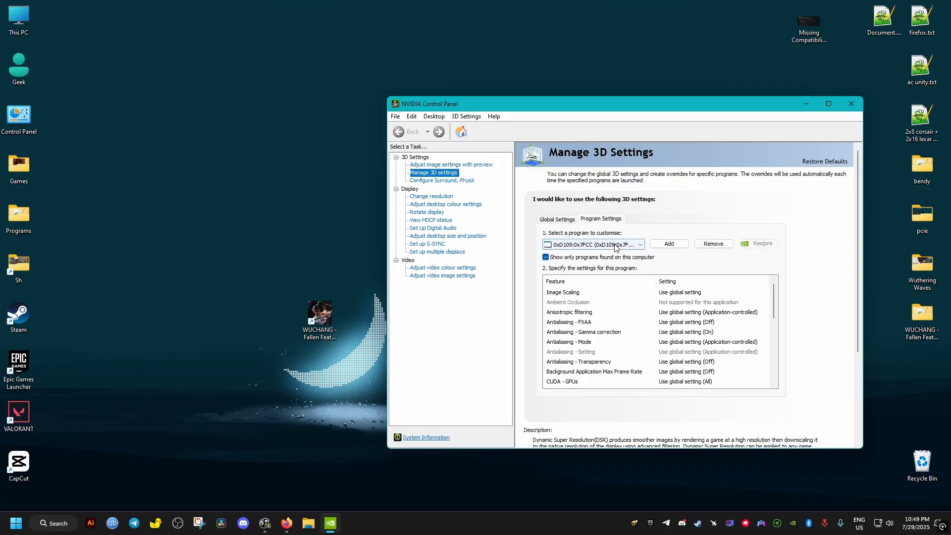
left_click(620, 243)
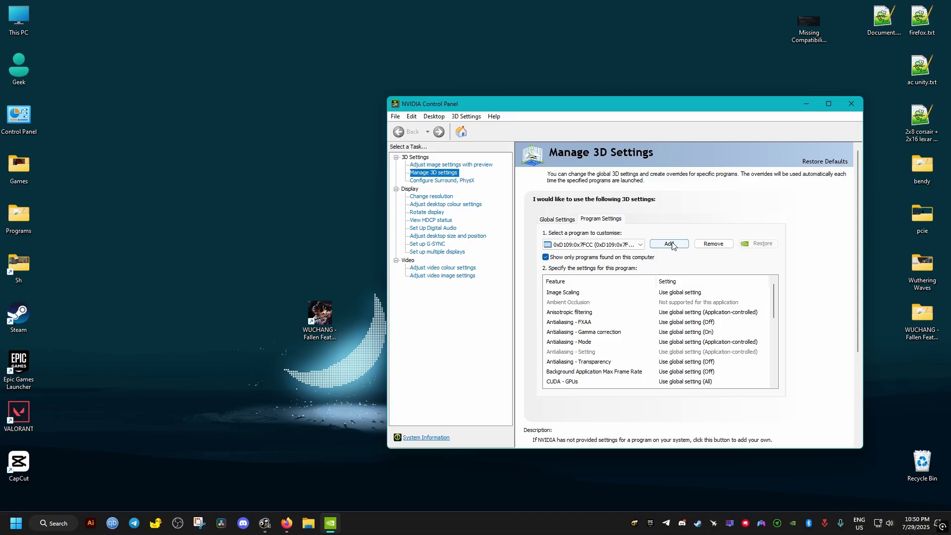
left_click(672, 245)
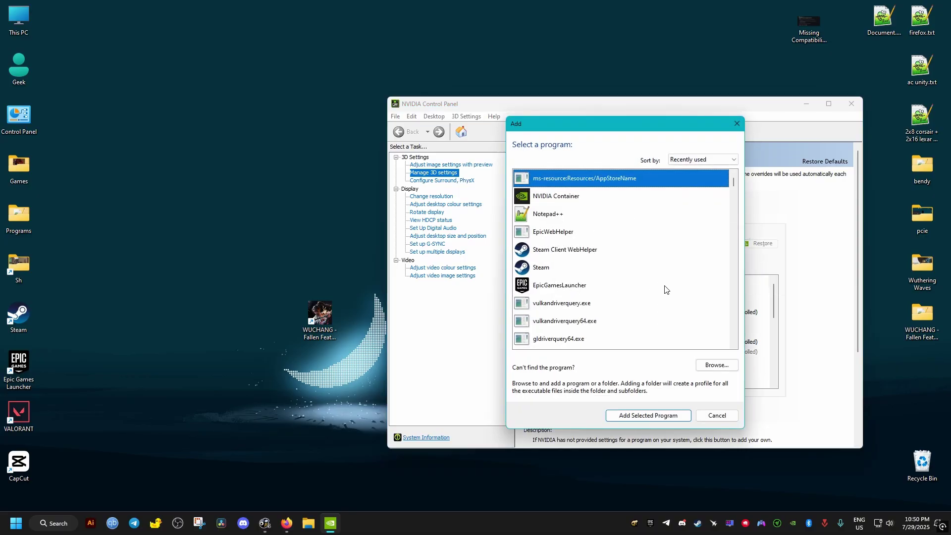
mouse_move(733, 183)
left_click_drag(734, 181, 733, 185)
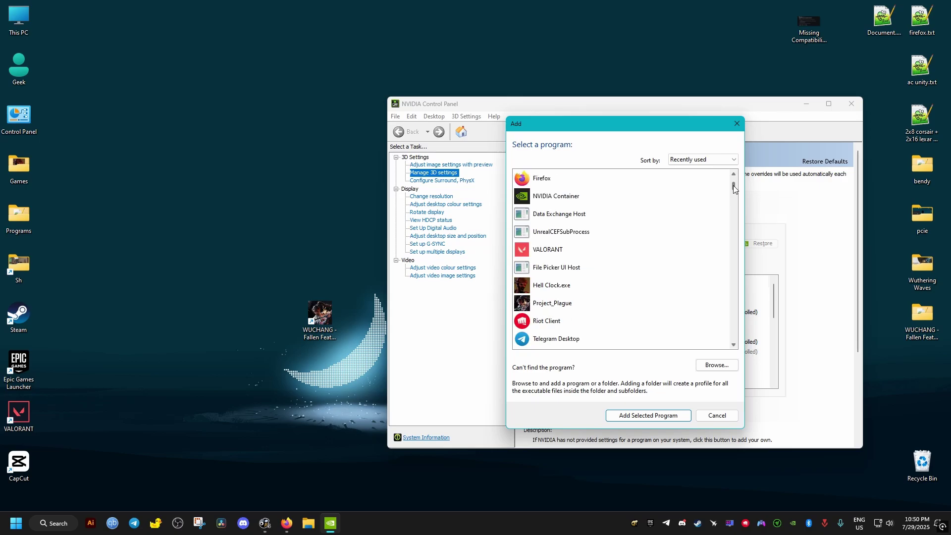
left_click(559, 302)
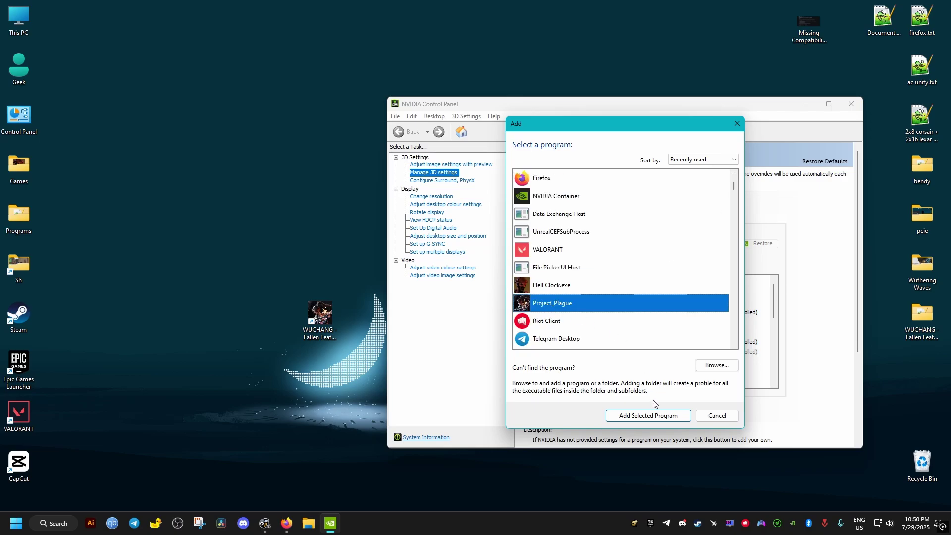
left_click(645, 415)
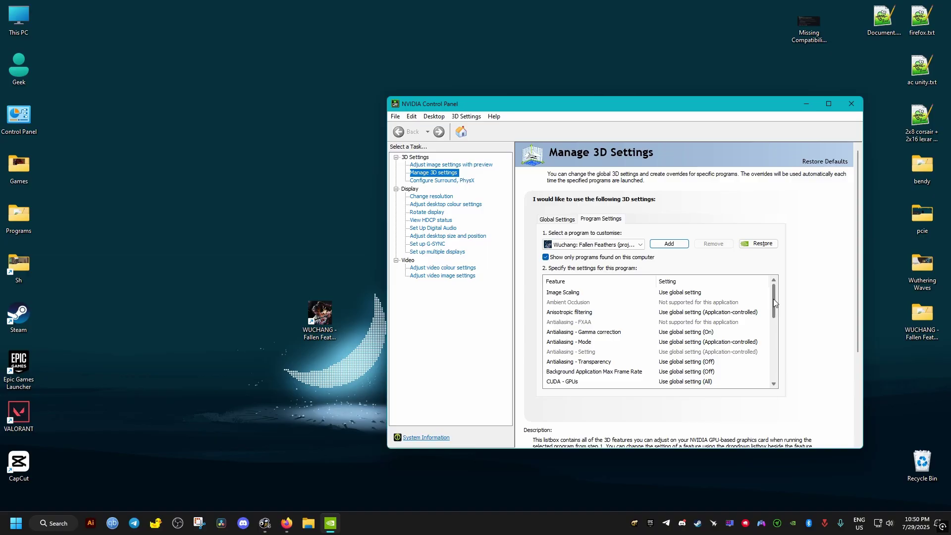
left_click_drag(773, 299, 769, 323)
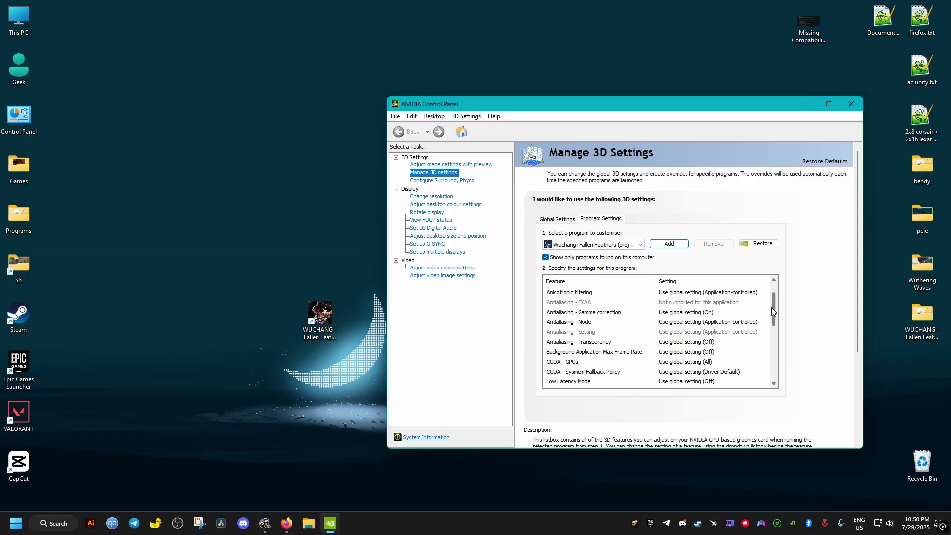
Set Low Latency Mode to Ultra for the profile, apply it, and close the panel.
left_click(684, 331)
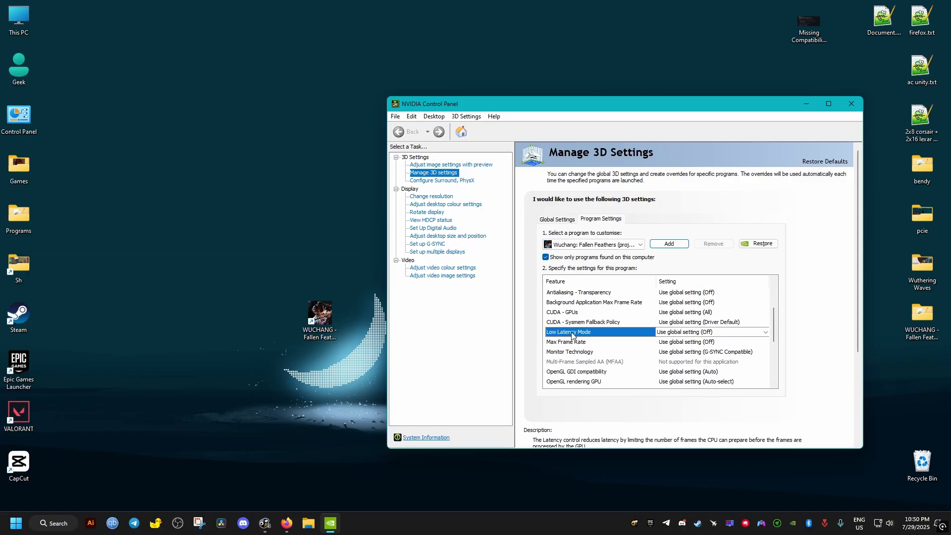
left_click(684, 332)
left_click(673, 365)
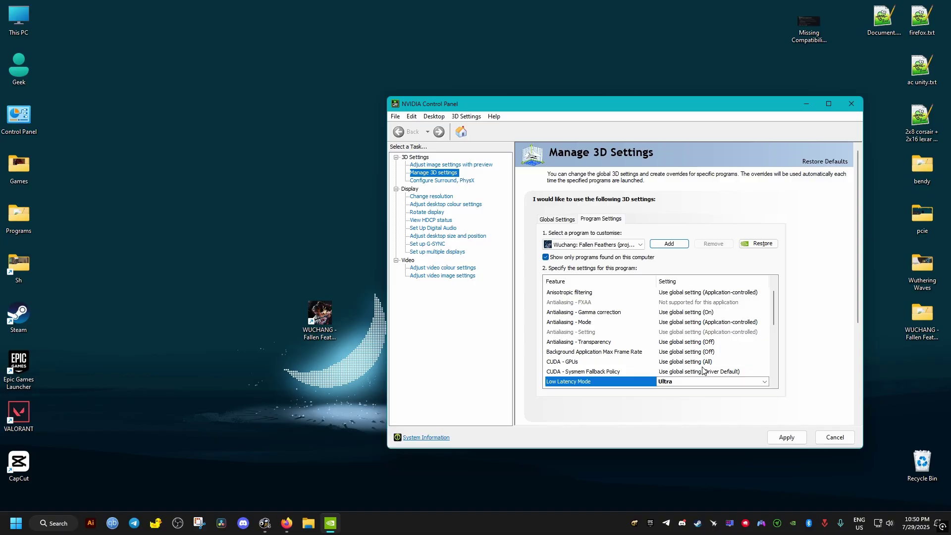
left_click(785, 438)
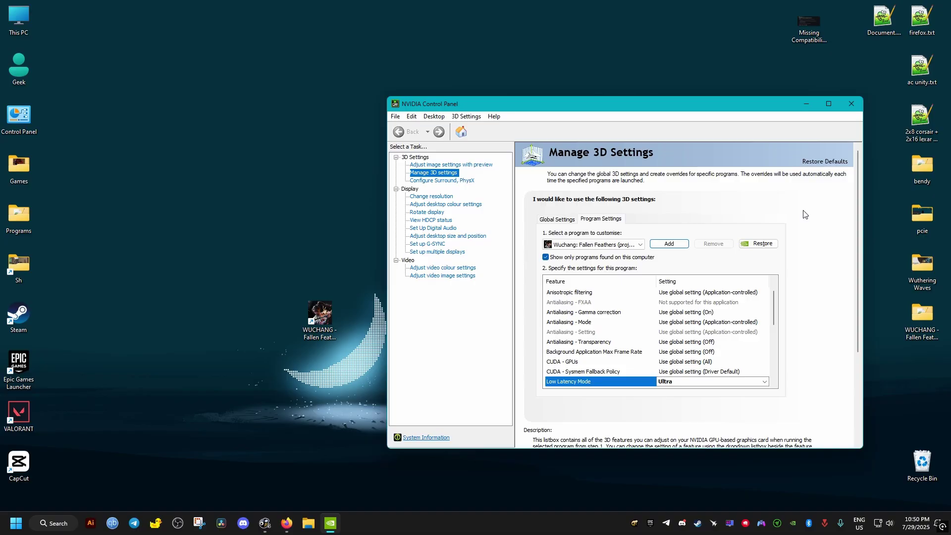
left_click(851, 103)
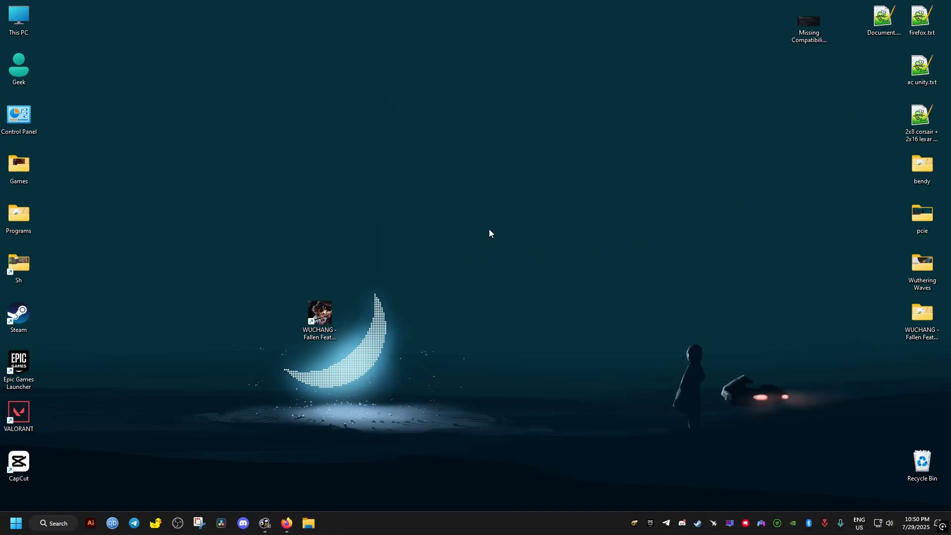